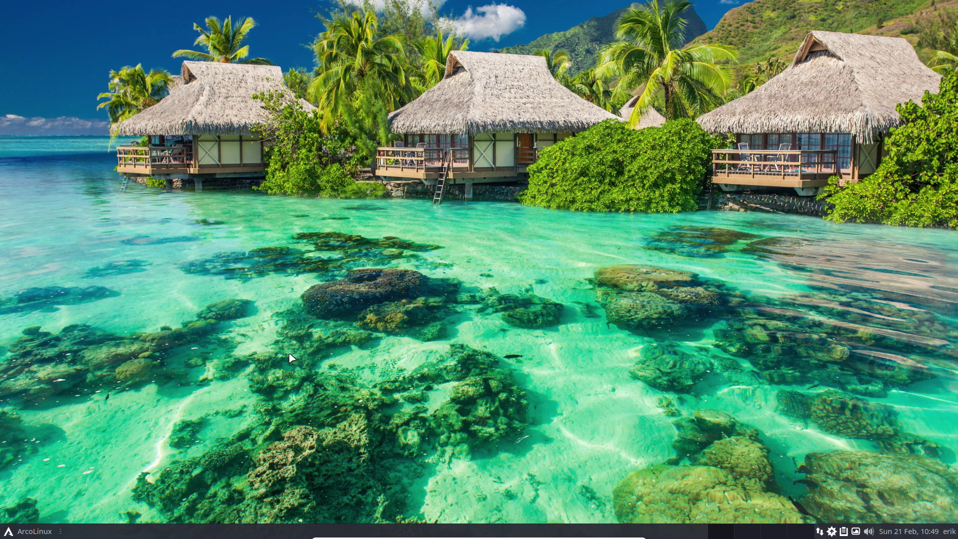
- Open Termite and run update, which finds nothing left to upgrade
key("ctrl+alt+t")
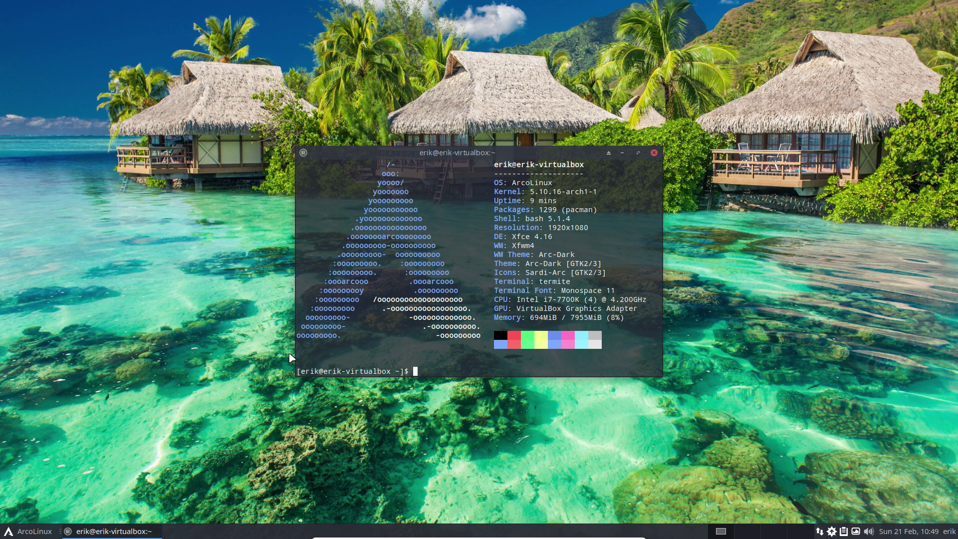
type("update")
key("Return")
key("Return")
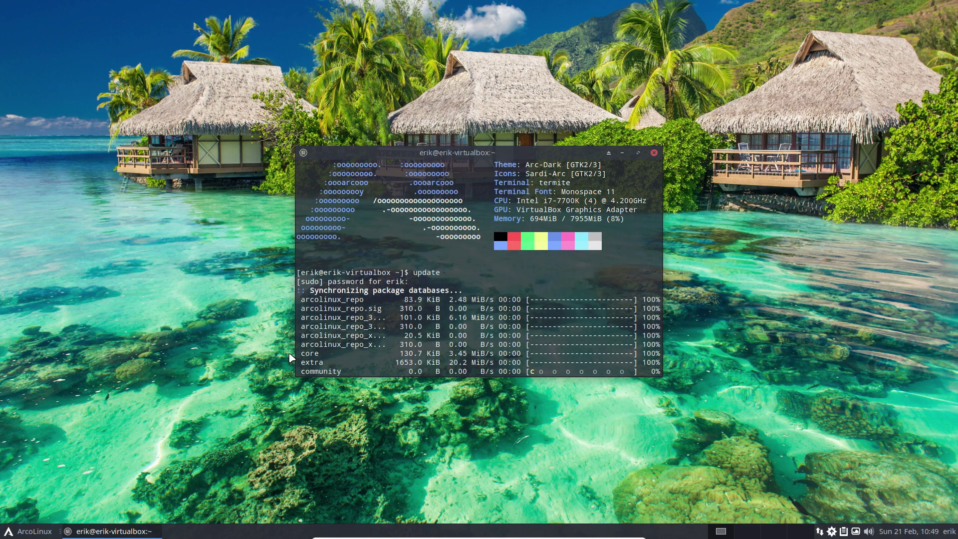
- Run skel, then cb to clear back to the system-info summary
type("skel")
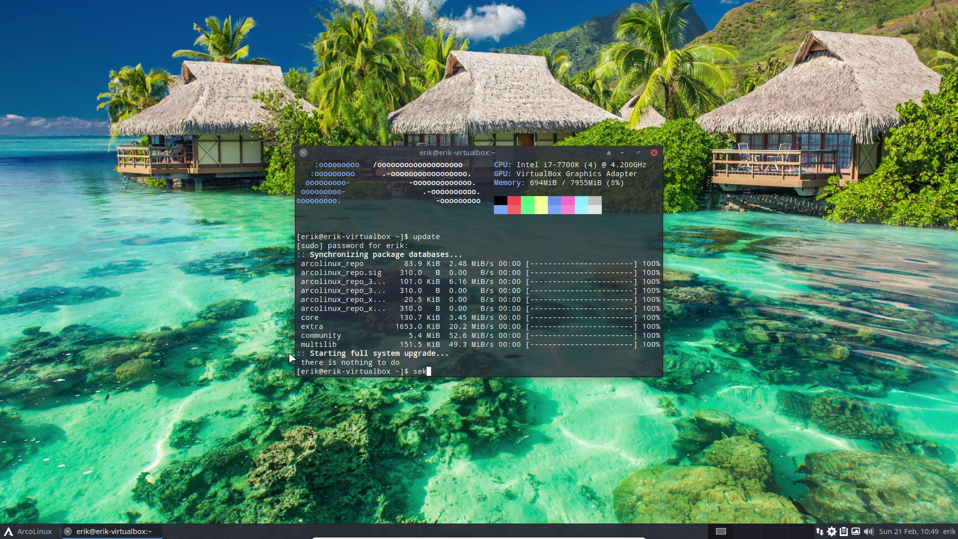
key("Return")
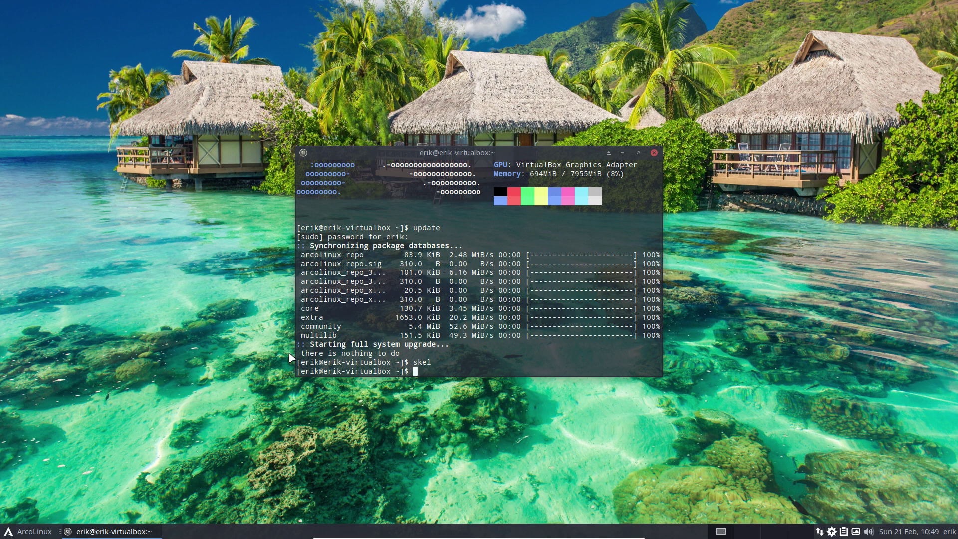
type("cb")
key("Return")
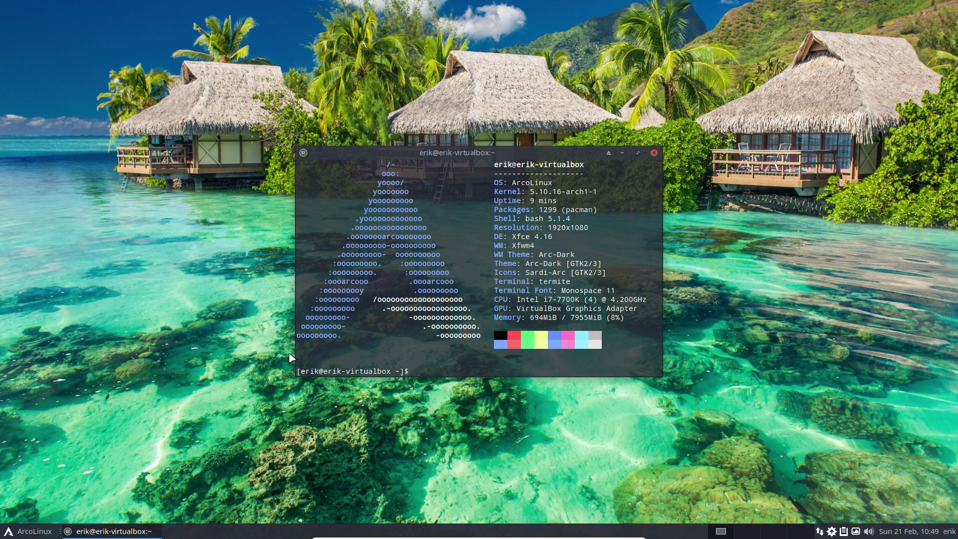
- Check that the sddm service is running with 'systemctl status sddm'
type("systemctl status sddm")
key("Return")
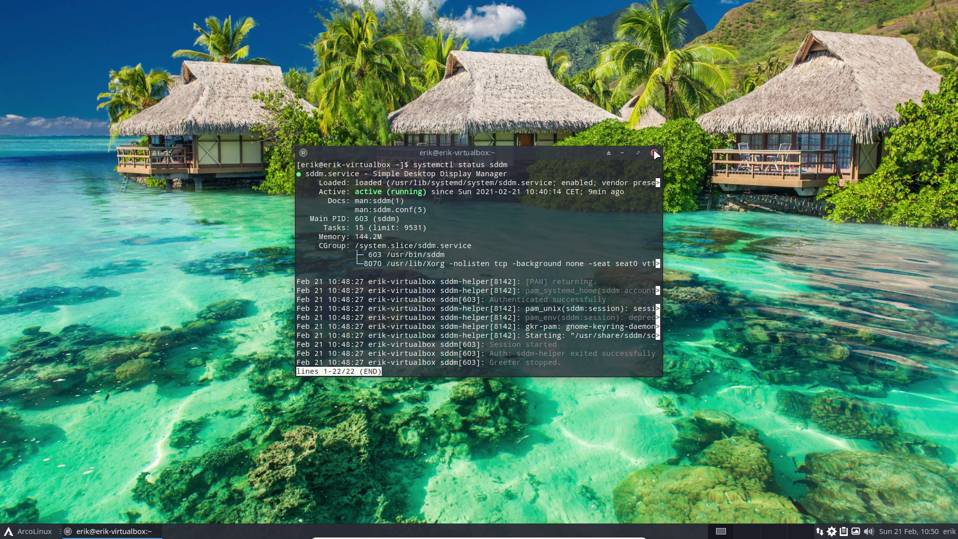
key("q")
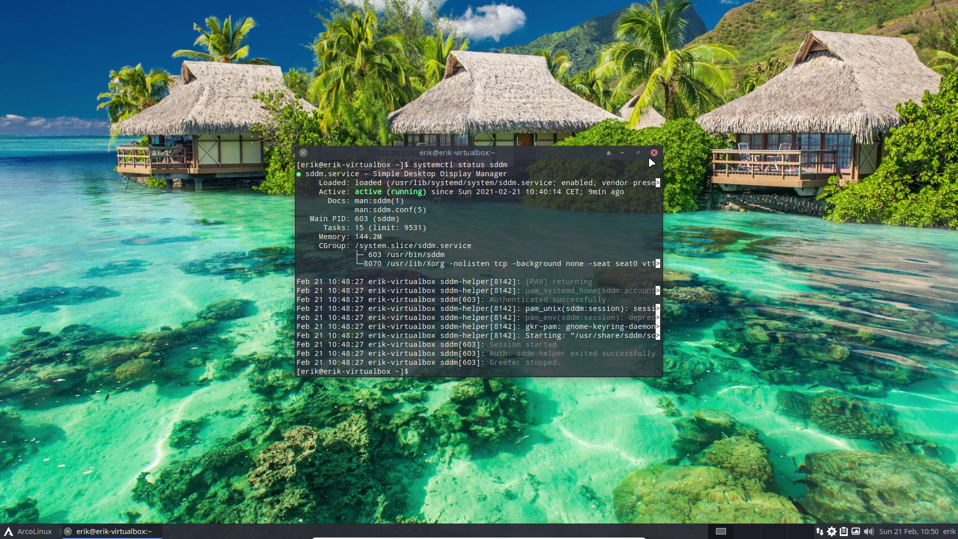
- List the aliases, run tosddm, and highlight the 'Sddm is active' reboot message
type("alias")
key("Return")
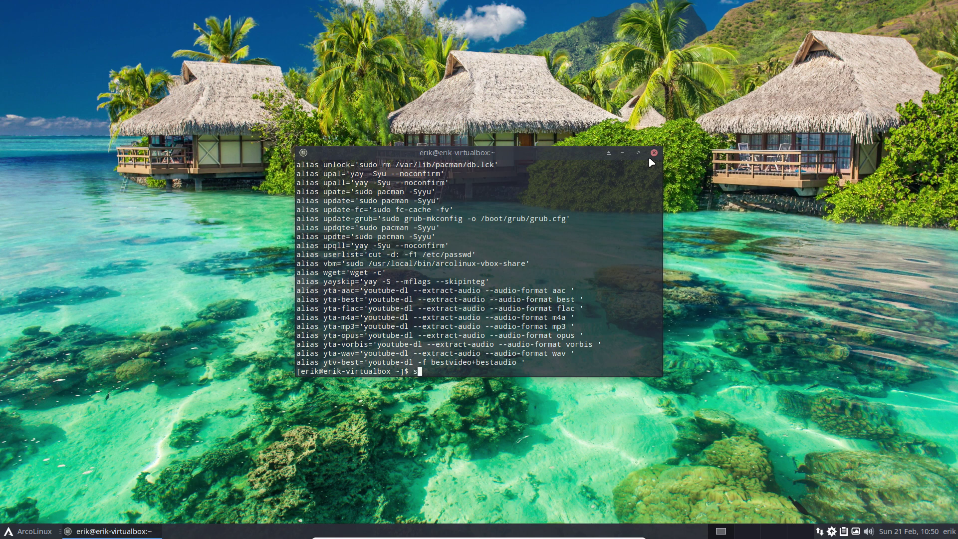
type("tosddm")
key("Return")
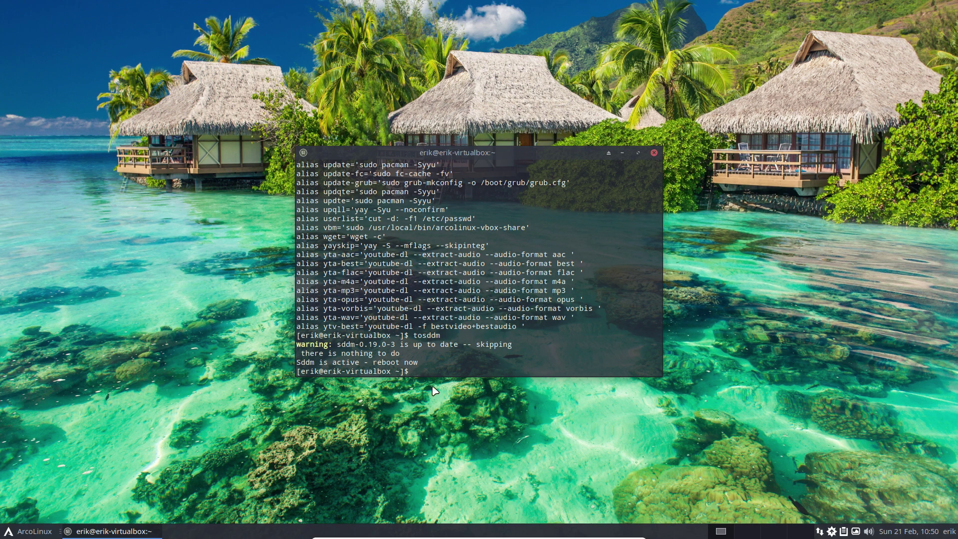
left_click_drag(424, 362, 277, 364)
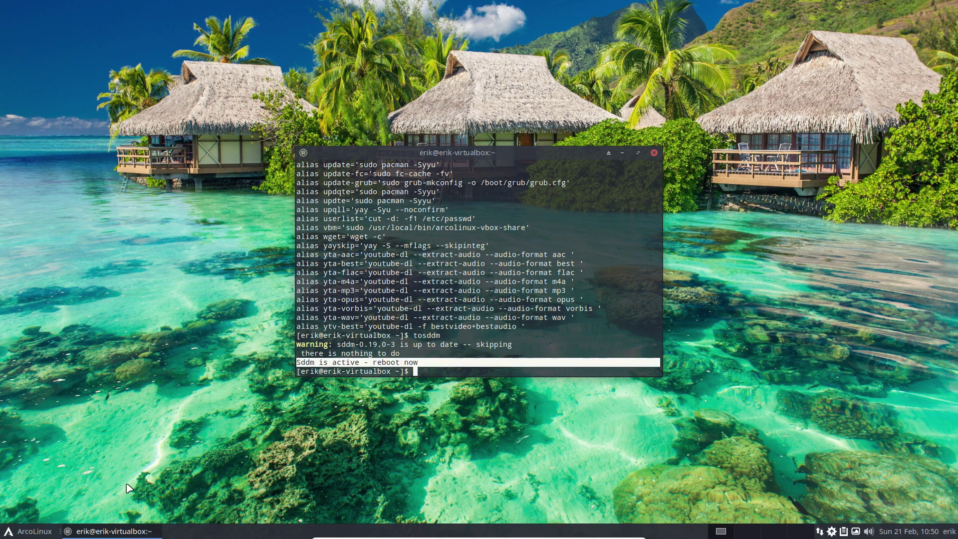
- Dismiss the log out dialog and the application menu, returning to the terminal
left_click(50, 531)
left_click(79, 513)
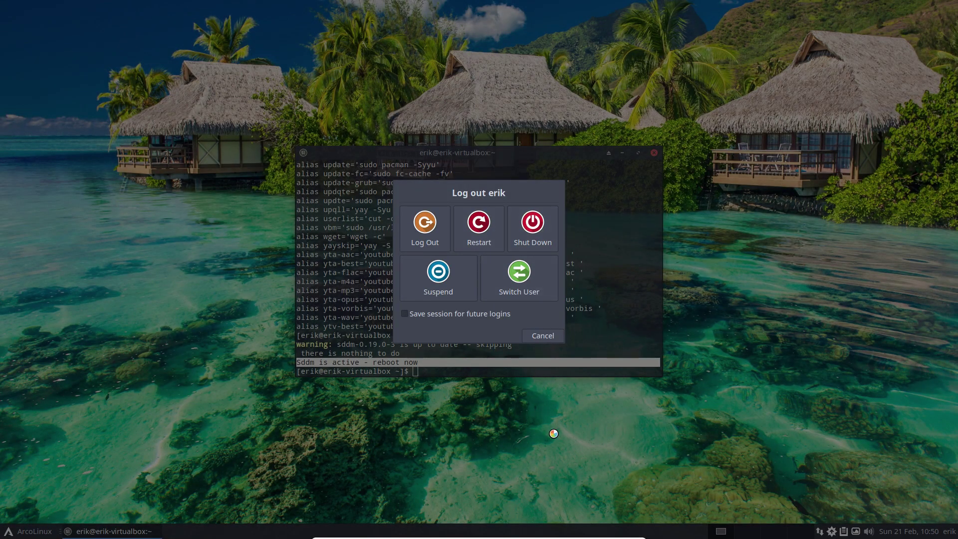
key("Escape")
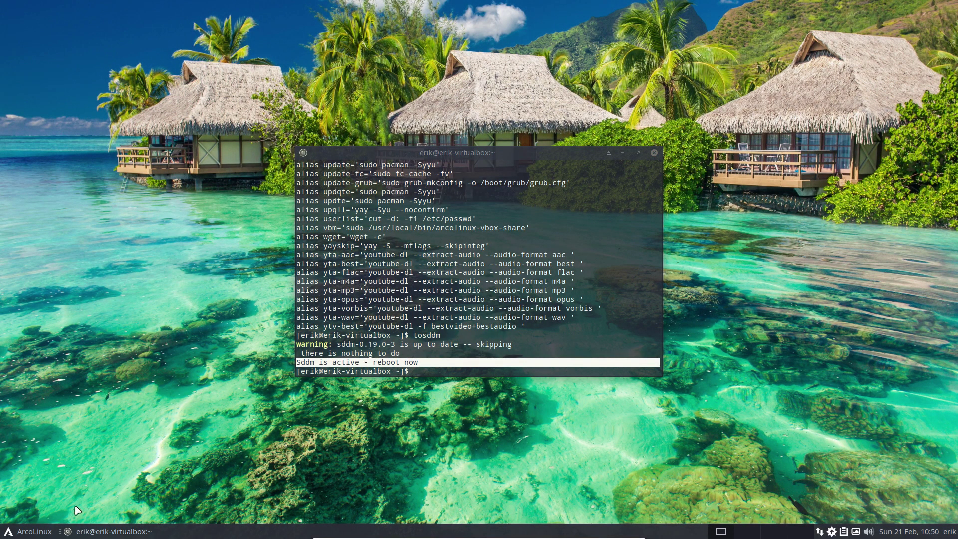
left_click(33, 532)
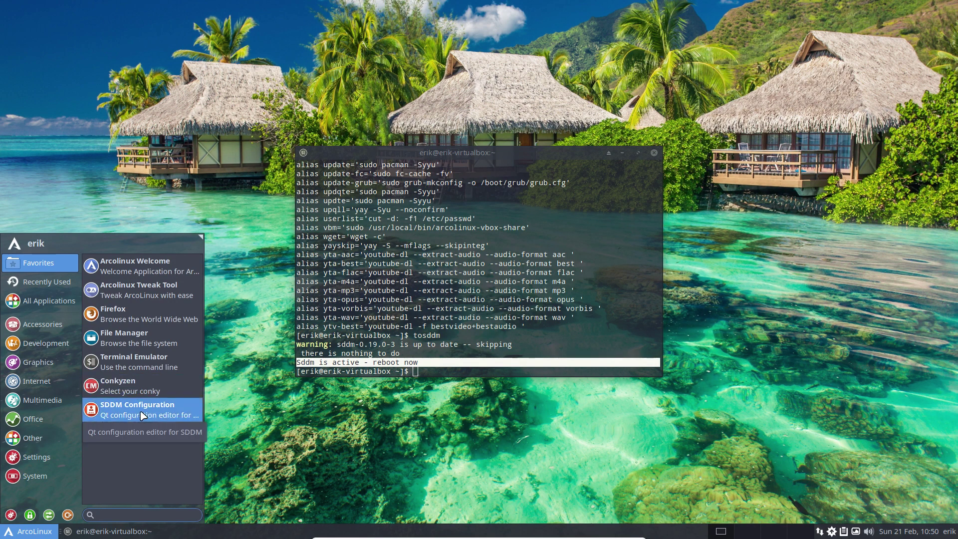
left_click(436, 368)
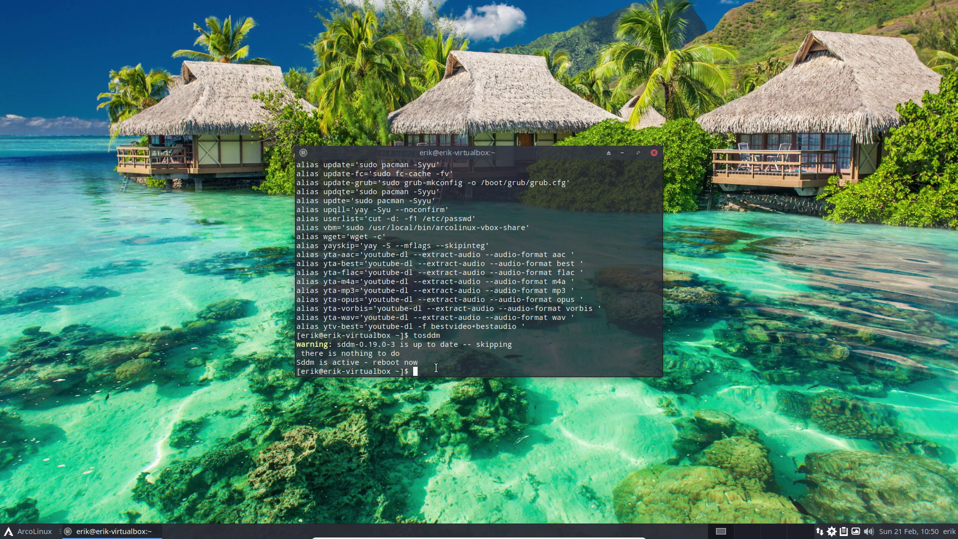
- Reinstall sddm-config-editor-git with sudo pacman -S, confirming with Y
type("sudo pacman -S sddm")
key("Tab")
key("Tab")
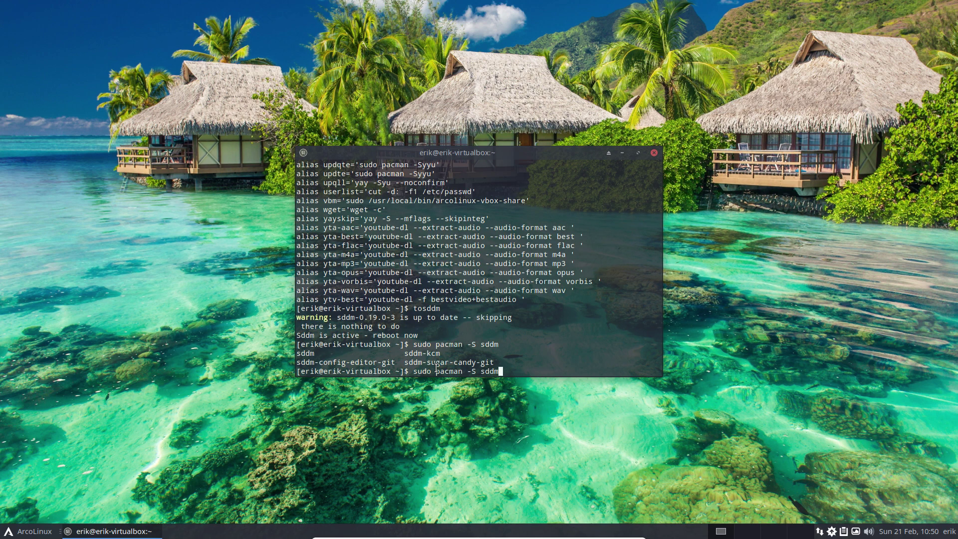
type("-con")
key("Tab")
key("Return")
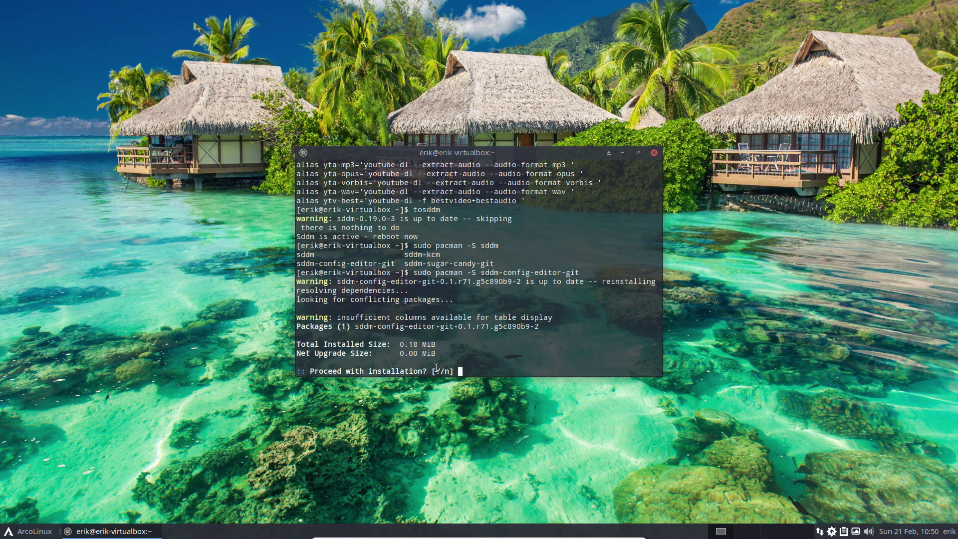
key("Return")
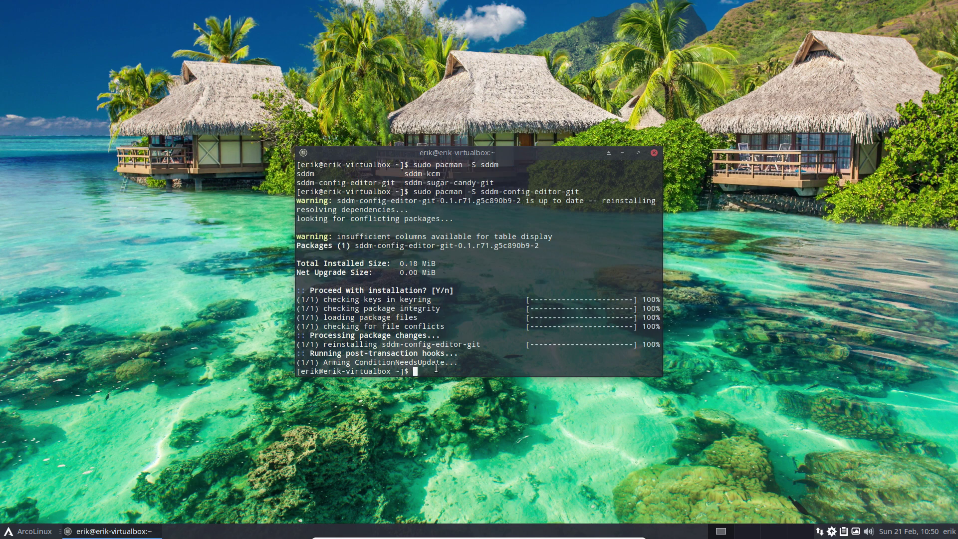
- Launch SDDM Configuration, close the old terminal, and move the editor aside
left_click(34, 530)
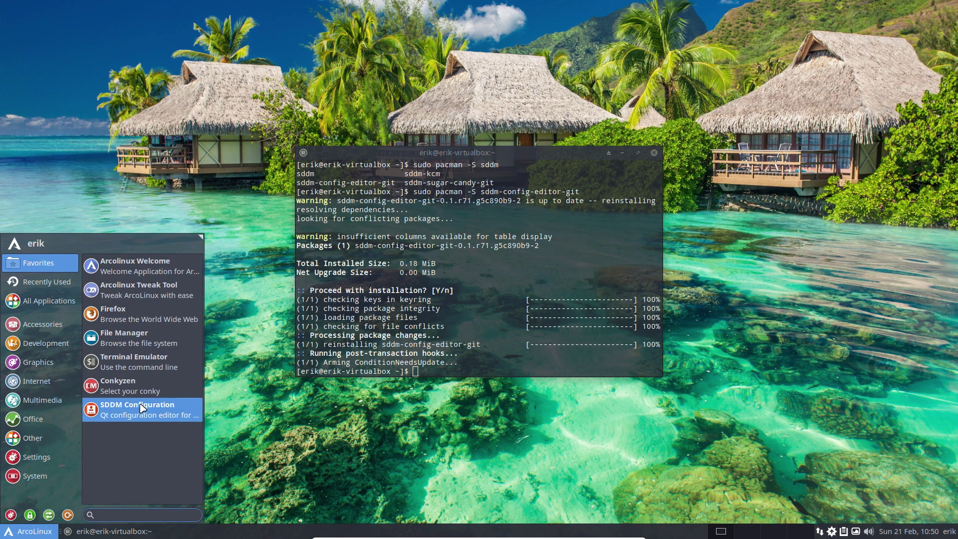
left_click(129, 415)
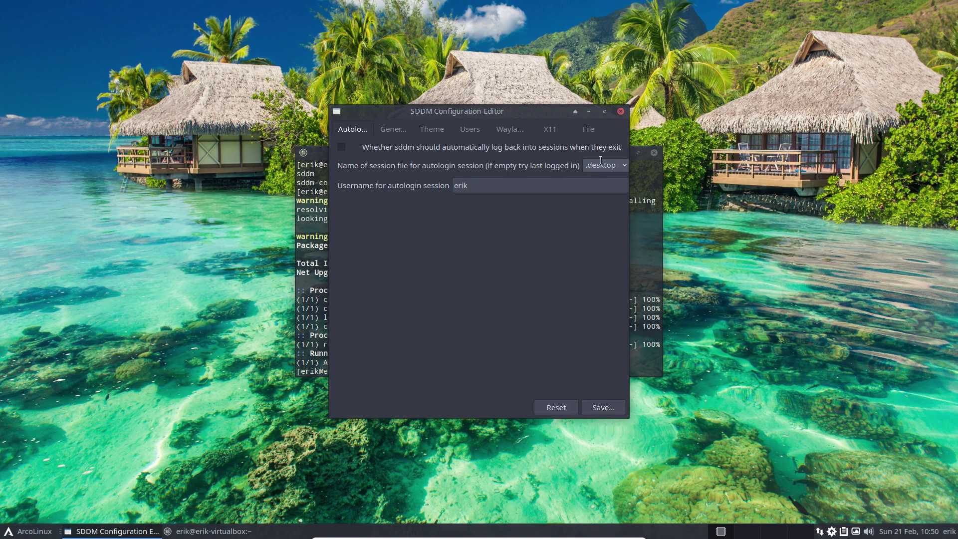
left_click(654, 153)
left_click_drag(521, 110, 832, 95)
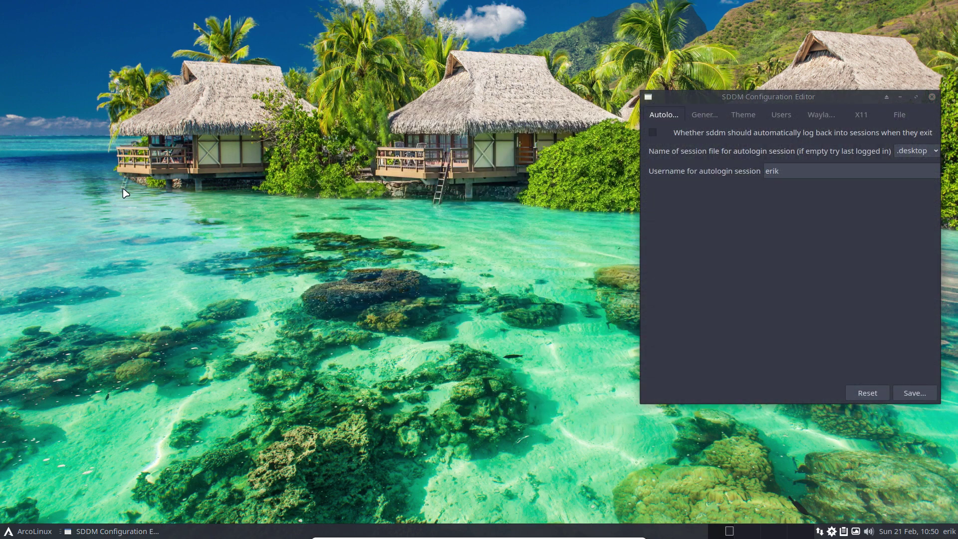
- In a new Termite beside the editor, run nsddm with the sudo password to edit /etc/sddm.conf
key("super+r")
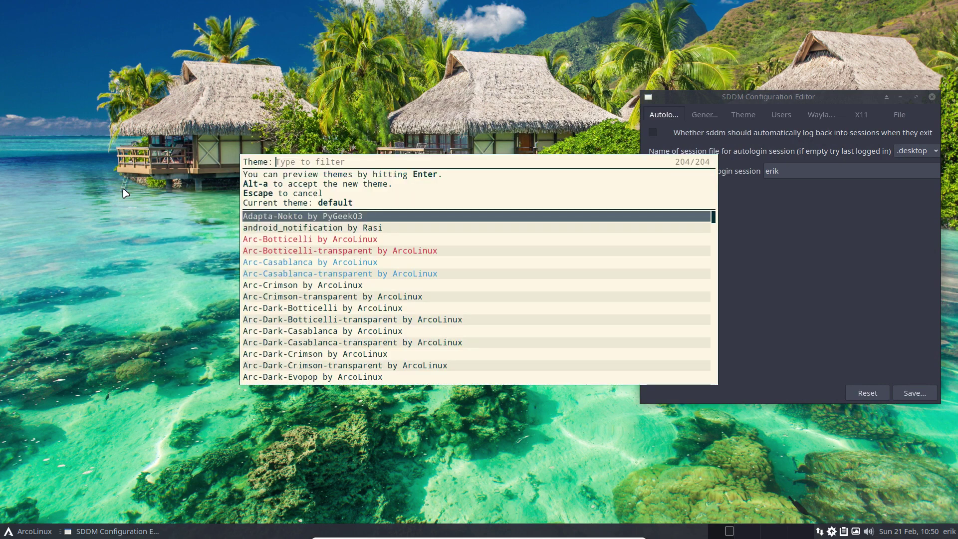
key("Escape")
key("super+Return")
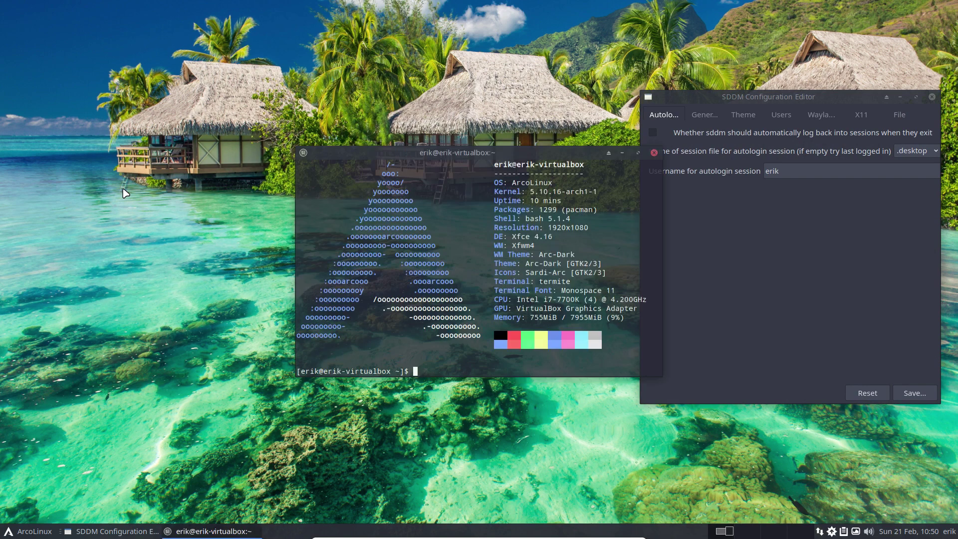
left_click_drag(468, 152, 238, 146)
type("nsddm")
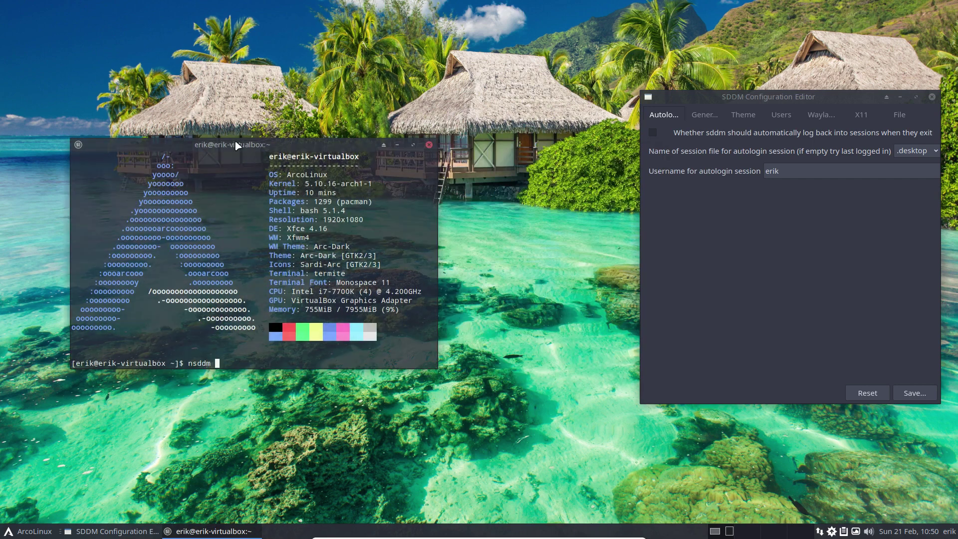
key("Return")
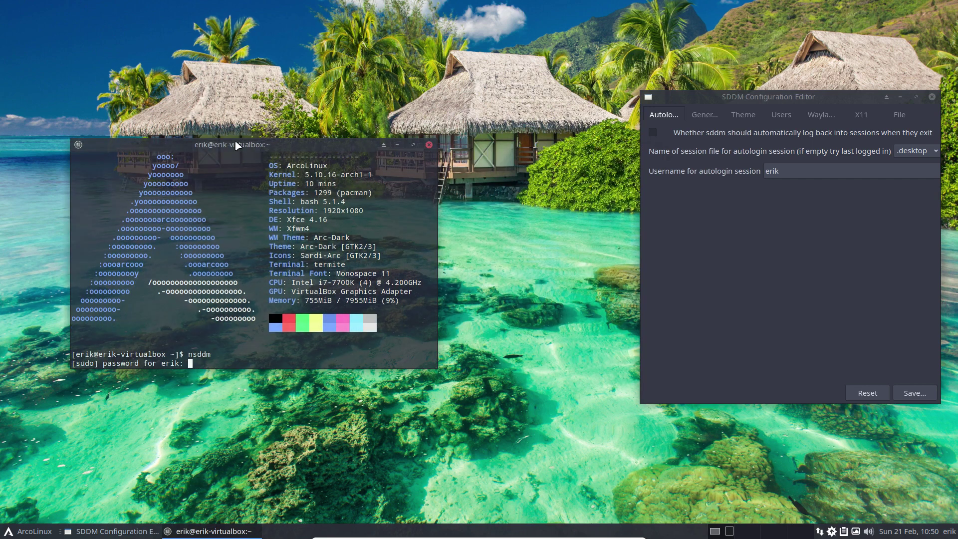
key("Return")
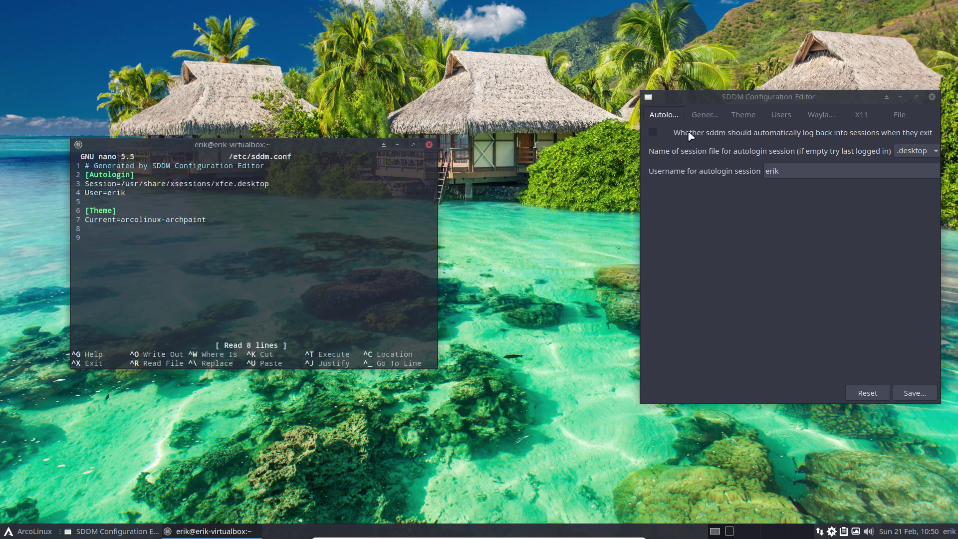
- Confirm the editor's autologin session is xfce.desktop, matching sddm.conf, then bring up the drop-down terminal
left_click(708, 123)
scroll(718, 123, "up", 1)
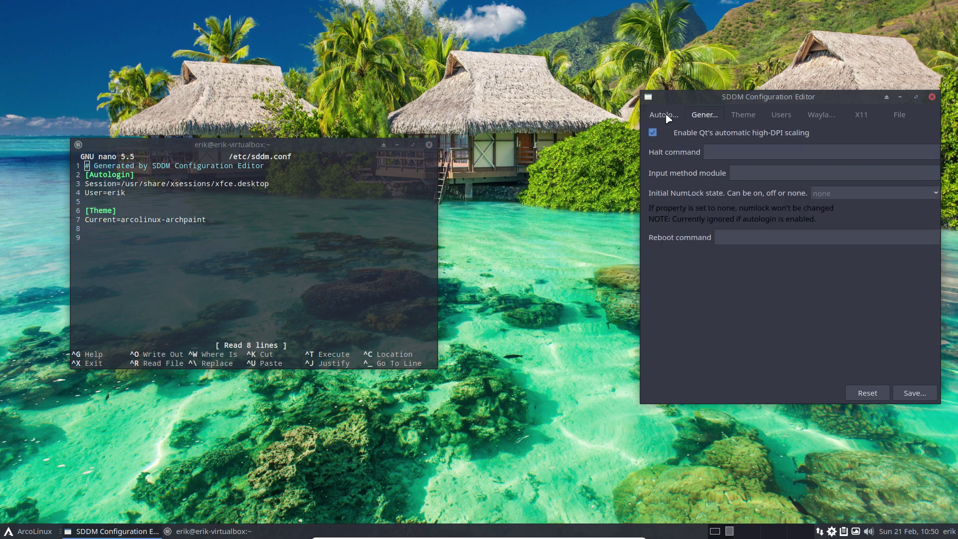
left_click(926, 152)
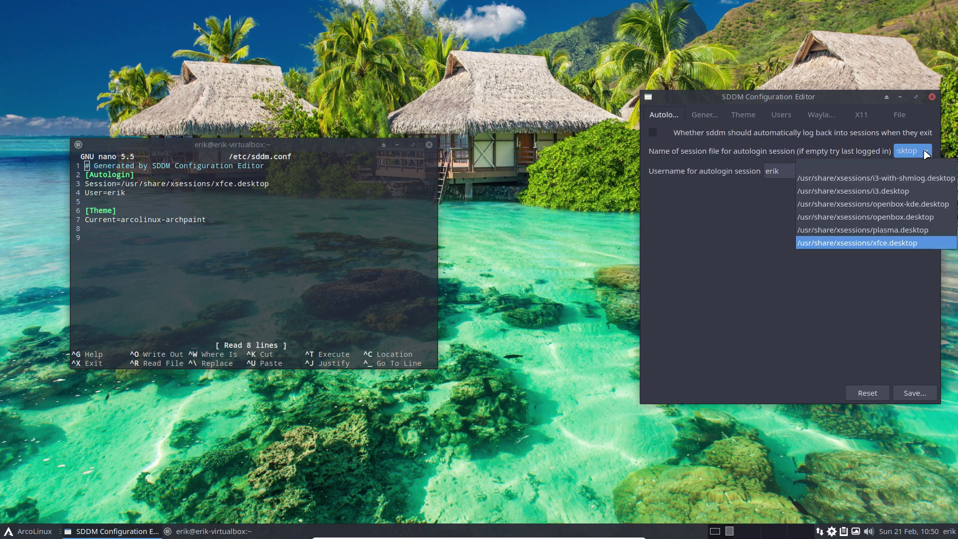
left_click(893, 244)
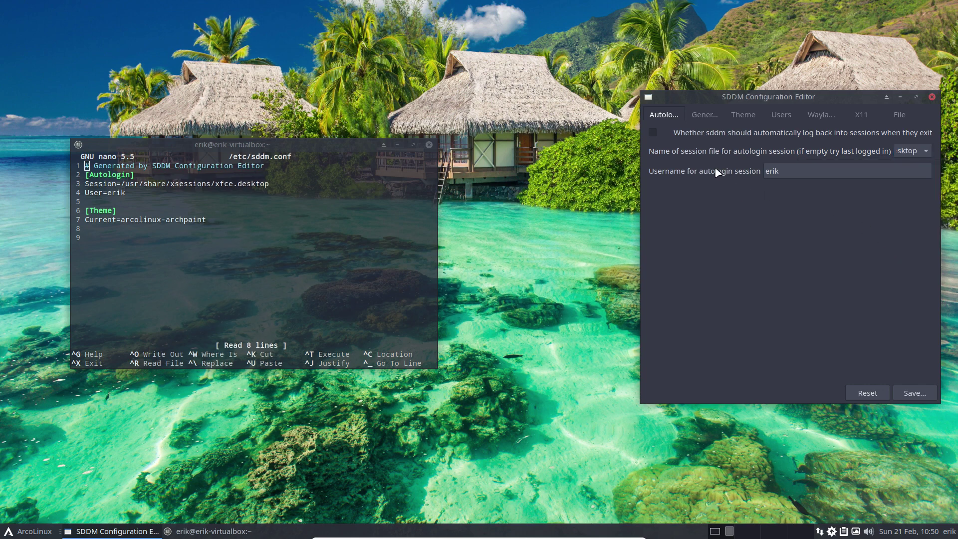
left_click(780, 174)
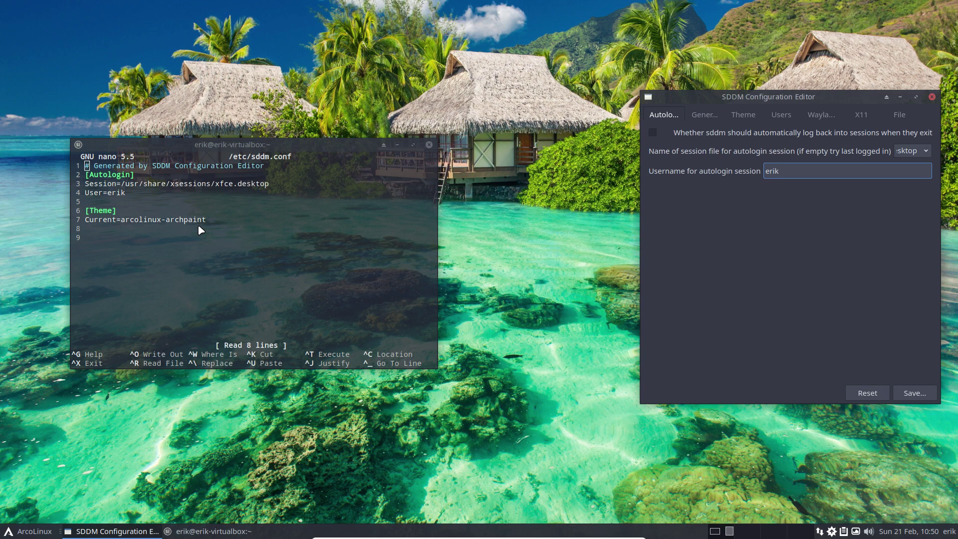
key("F12")
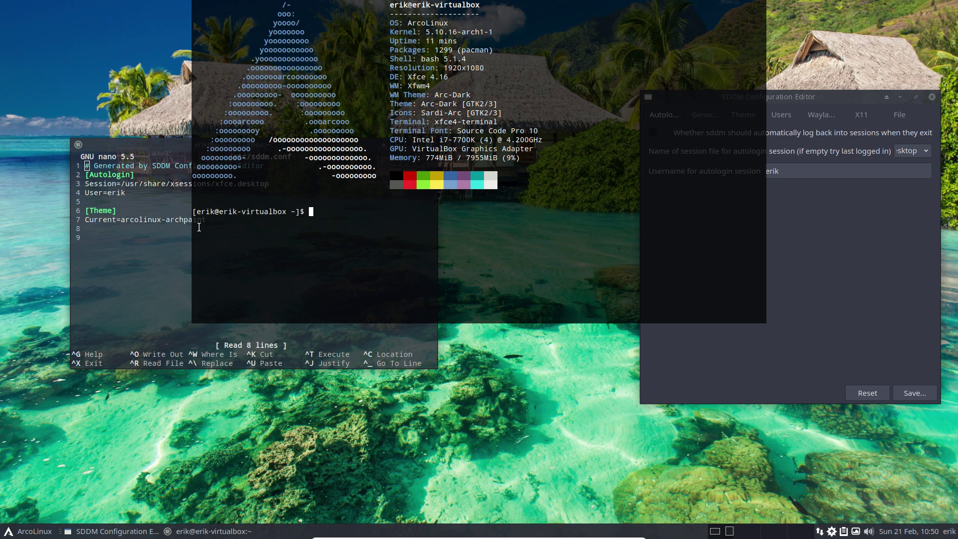
- List the arcolinux-sddm- theme packages via pacman Tab completion, then hide the drop-down terminal
type("sudo pacman -S arcolinux-sddm-")
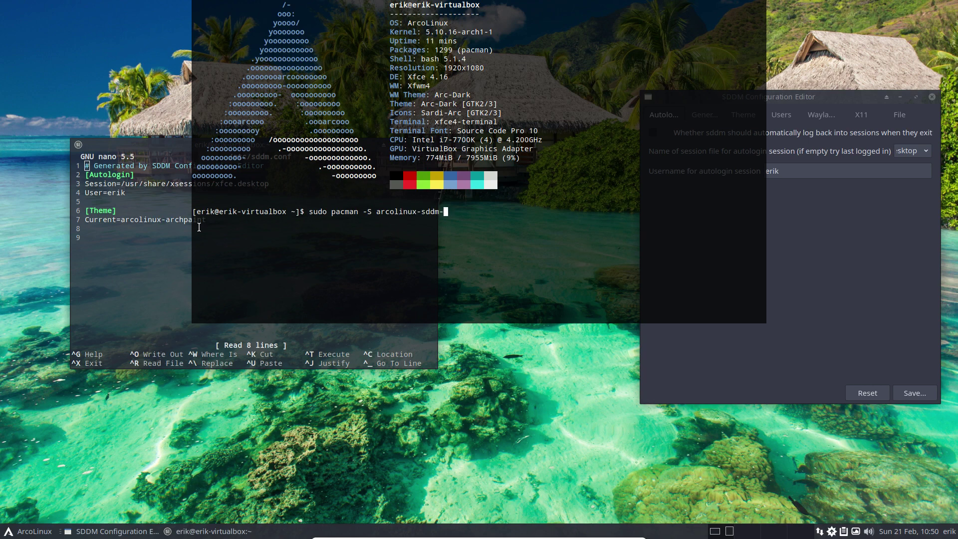
key("Tab")
key("Tab")
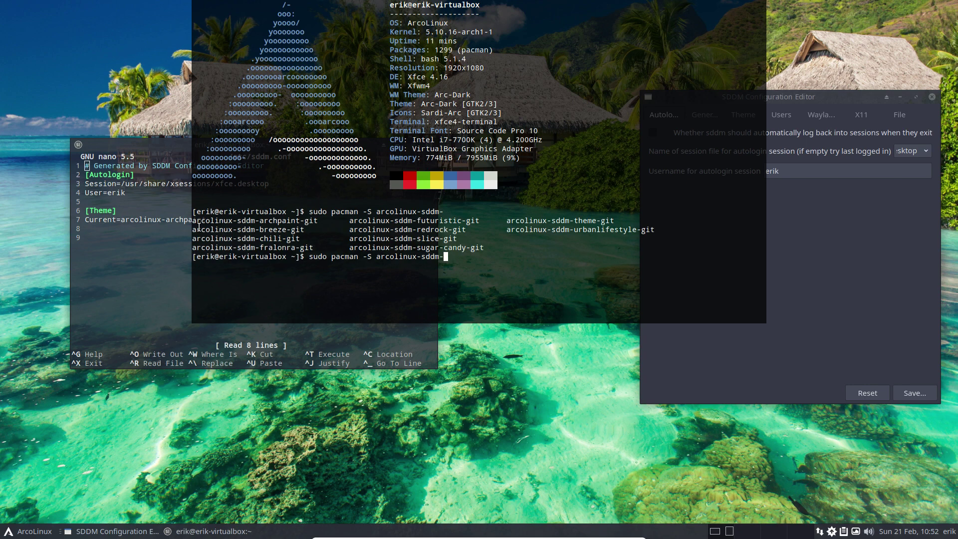
key("F12")
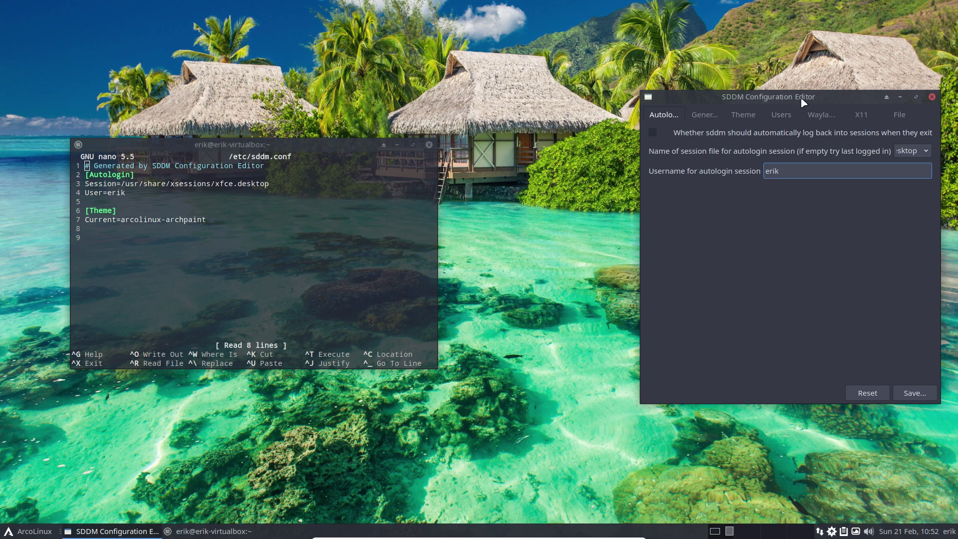
- In Pamac, search arcolinux-sddm and mark arcolinux-sddm-breeze-git for installation
left_click_drag(804, 103, 587, 70)
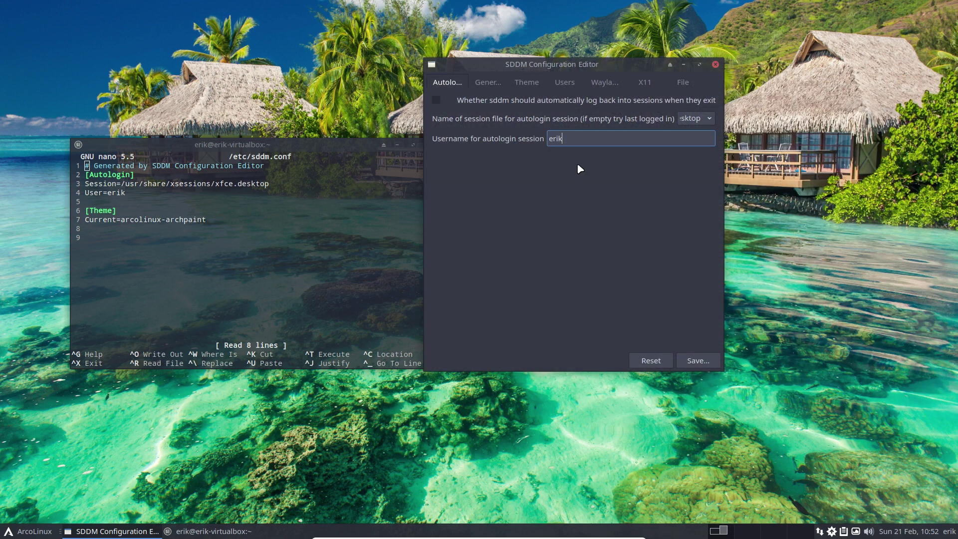
left_click(832, 531)
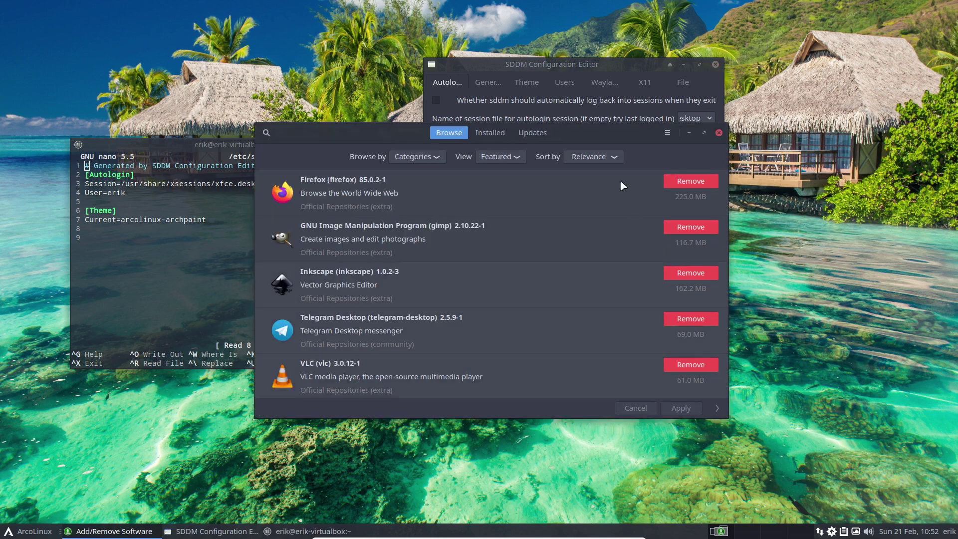
left_click(260, 134)
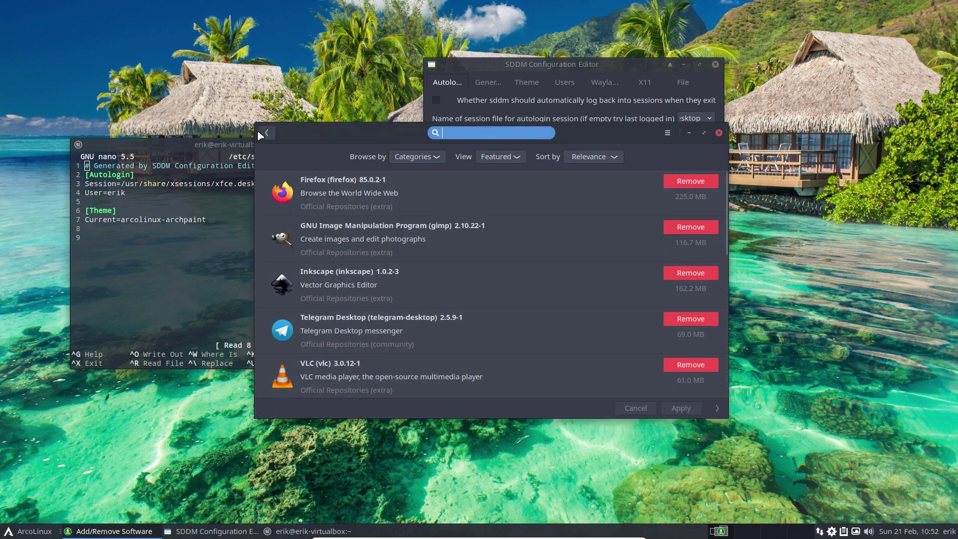
type("sd")
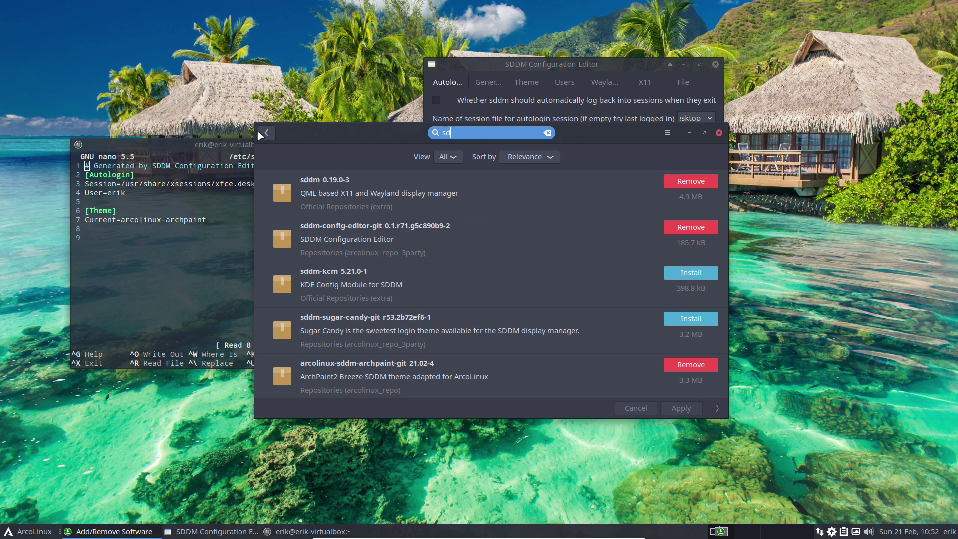
key("BackSpace")
key("BackSpace")
type("arcolinux-sddm")
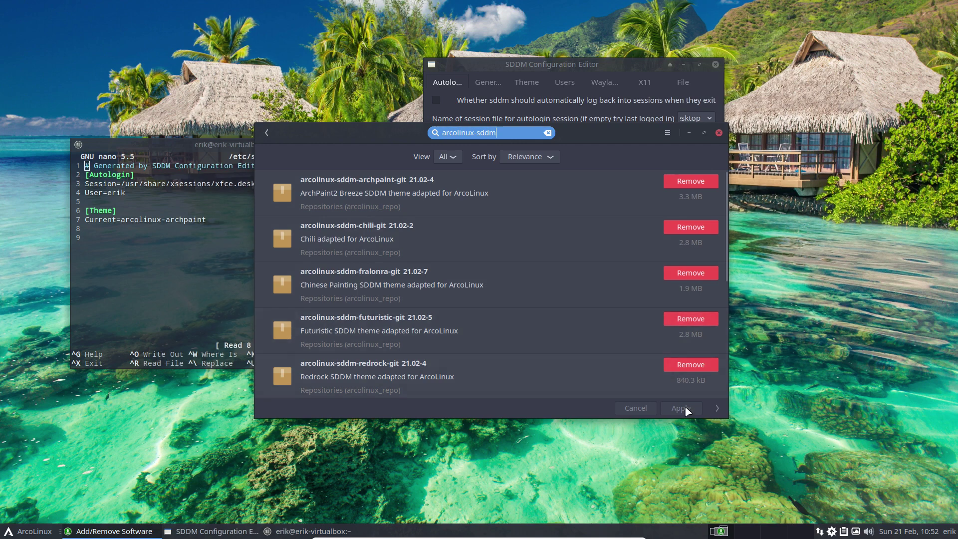
scroll(604, 324, "down", 5)
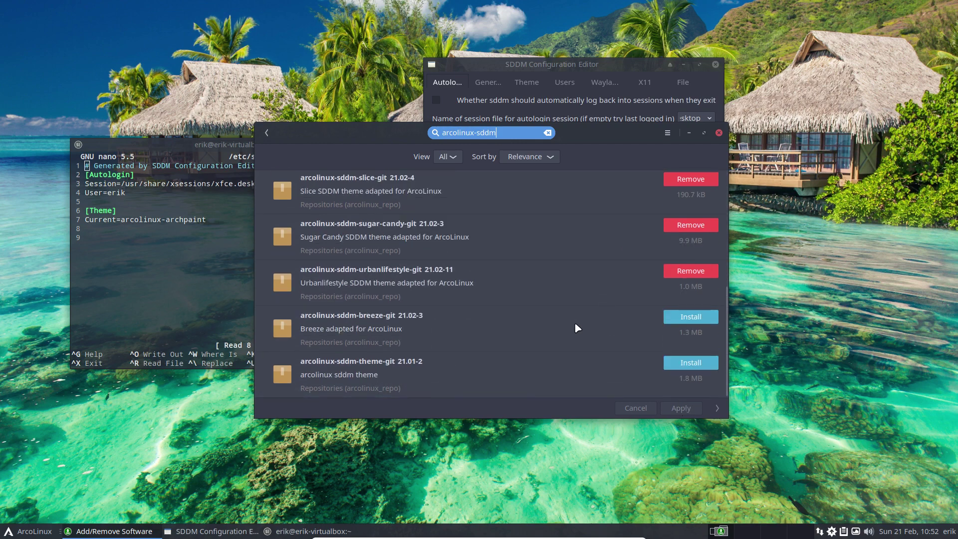
left_click(711, 323)
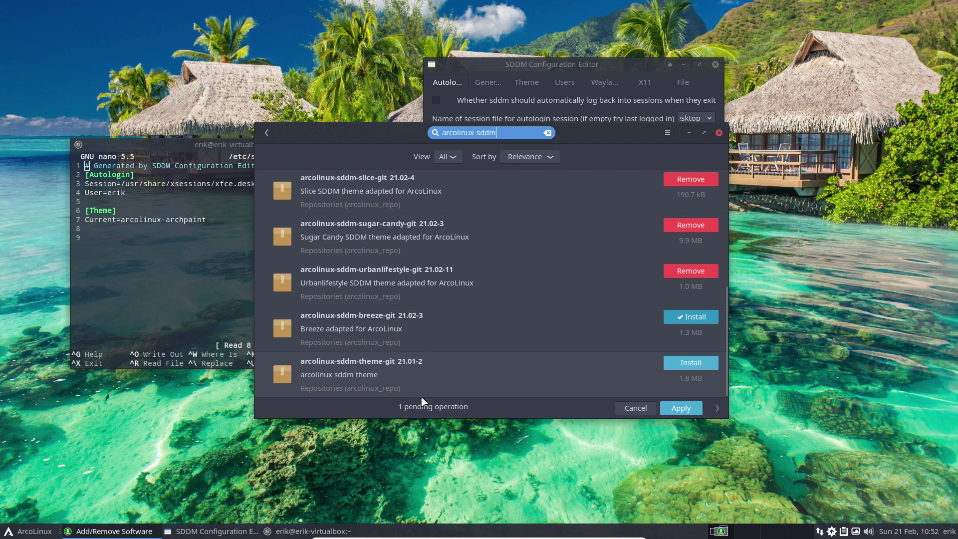
- Apply the pending installation, authenticate with the password, and confirm installing the breeze theme
scroll(397, 383, "up", 3)
scroll(399, 387, "up", 2)
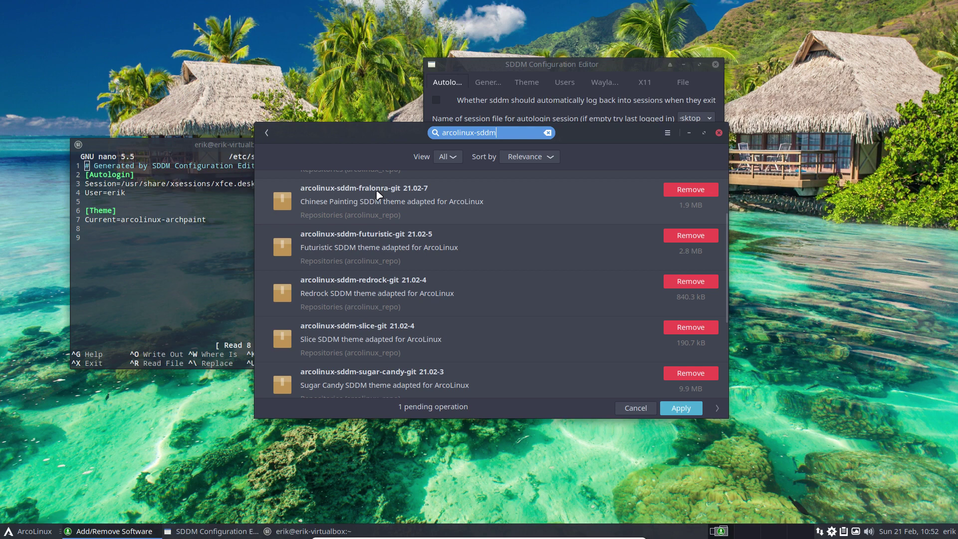
scroll(378, 194, "down", 3)
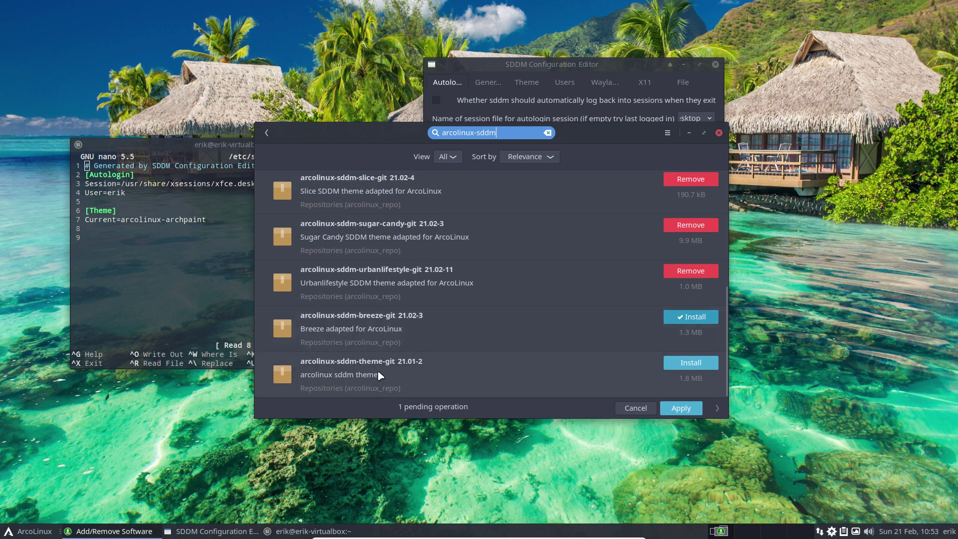
scroll(379, 375, "up", 5)
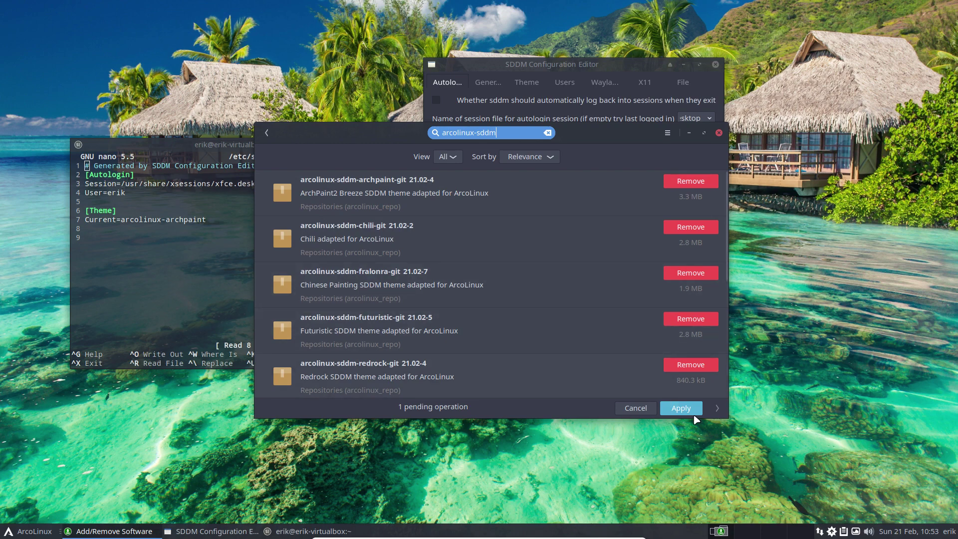
scroll(643, 328, "down", 3)
scroll(643, 328, "down", 3)
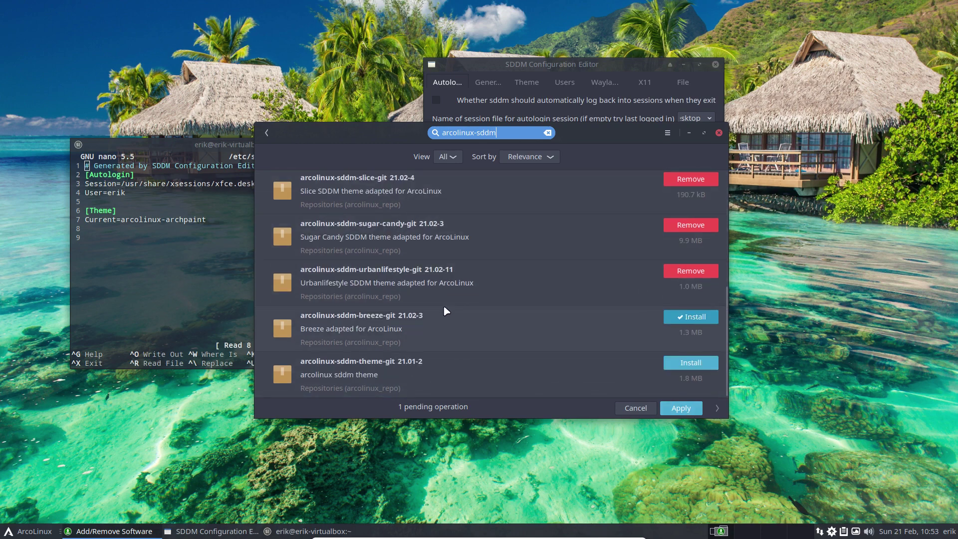
left_click(693, 409)
type("****")
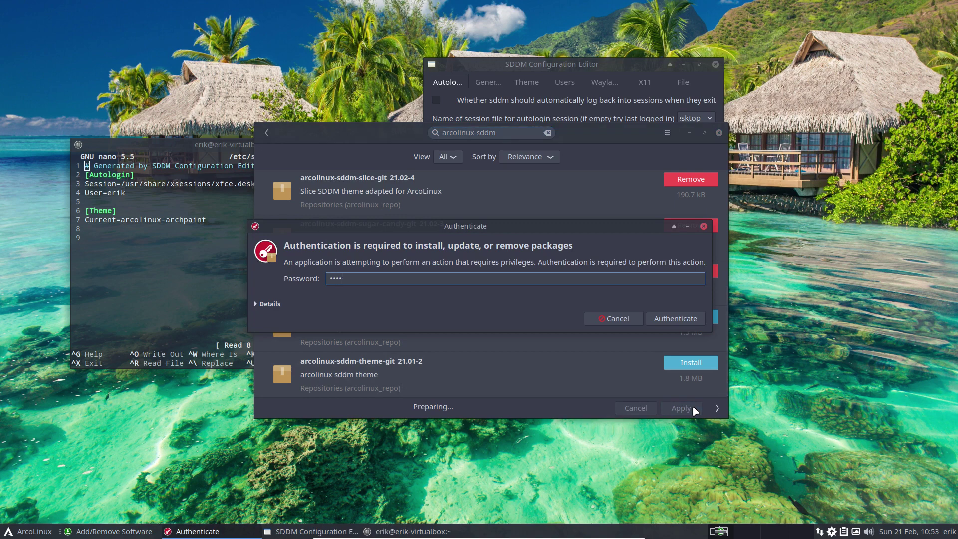
key("Return")
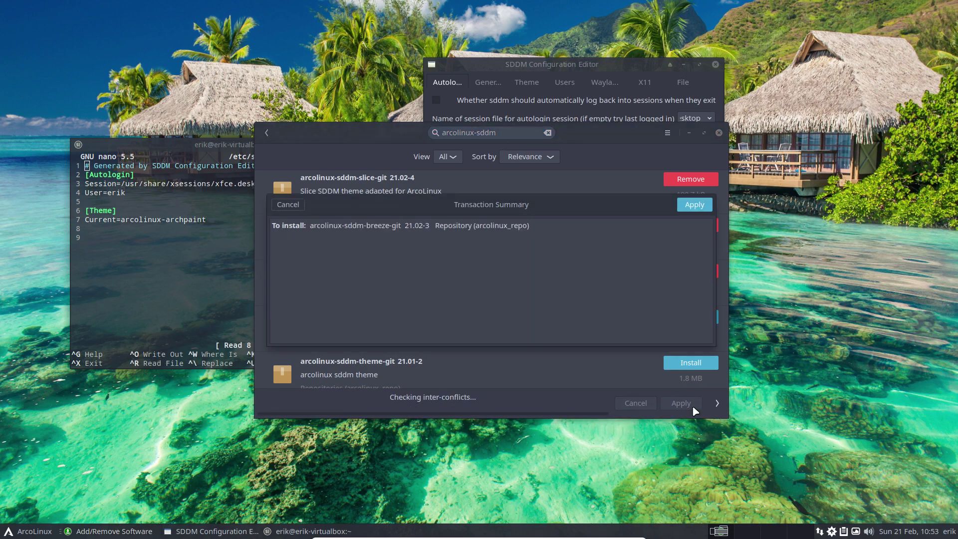
left_click(698, 209)
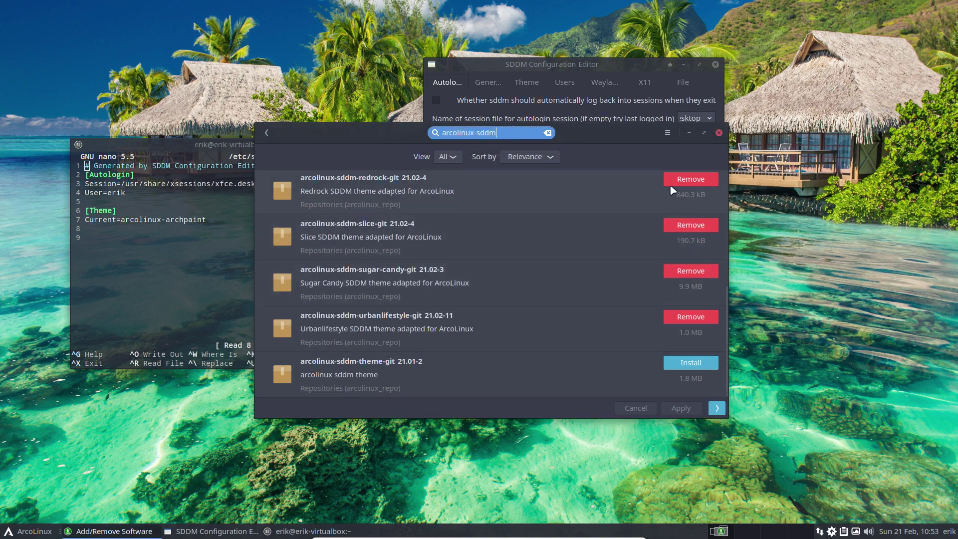
- Close Pamac, verify arcolinux-breeze appears in the Theme list while keeping arcolinux-archpaint, and close the editor
left_click(719, 132)
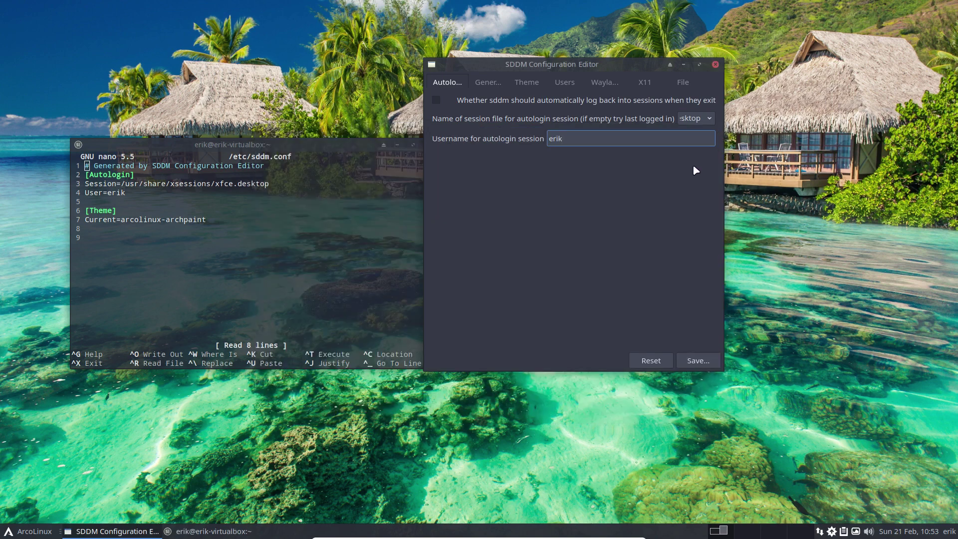
left_click(328, 152)
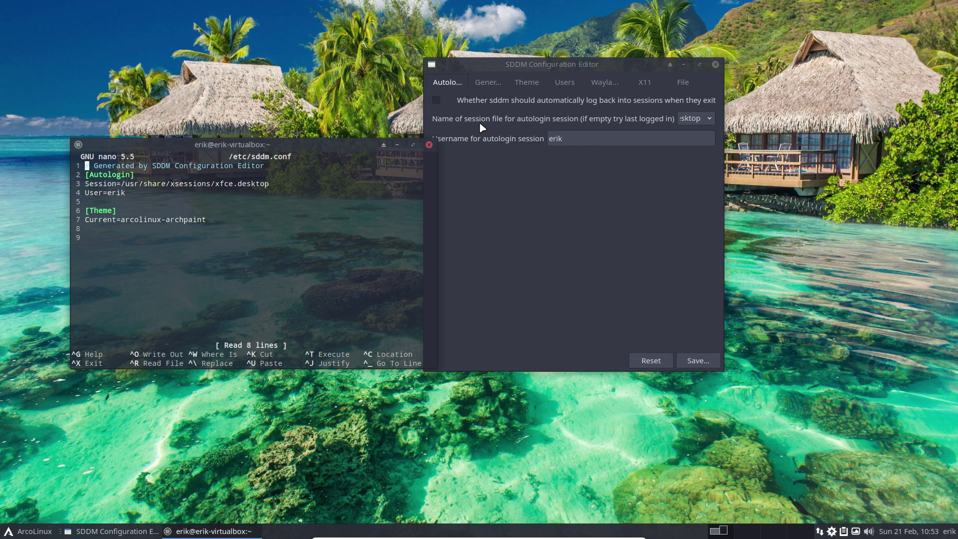
left_click(526, 82)
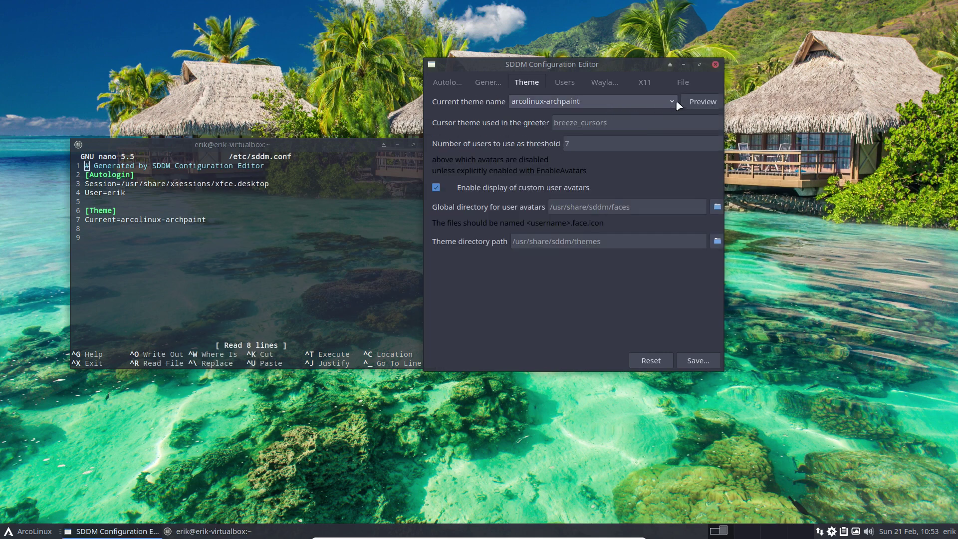
left_click(674, 102)
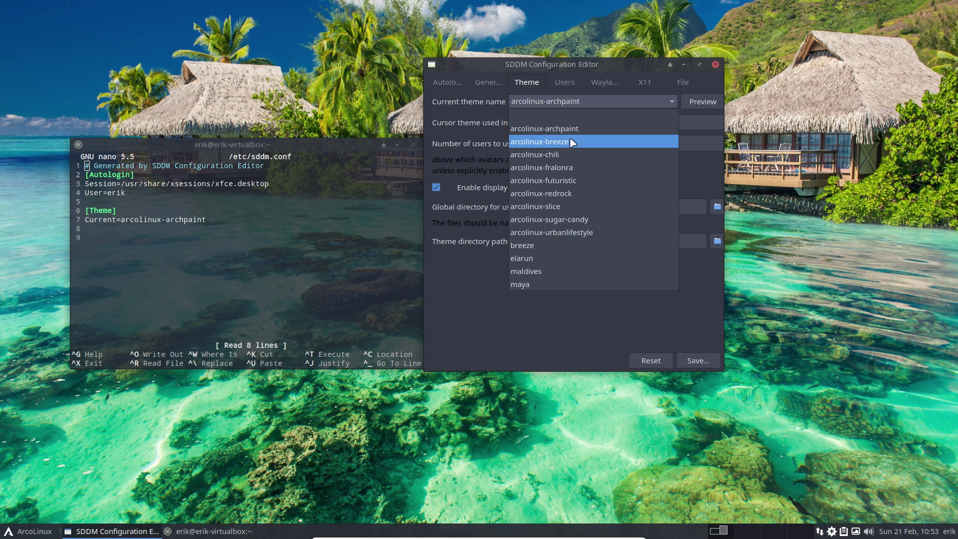
left_click(704, 340)
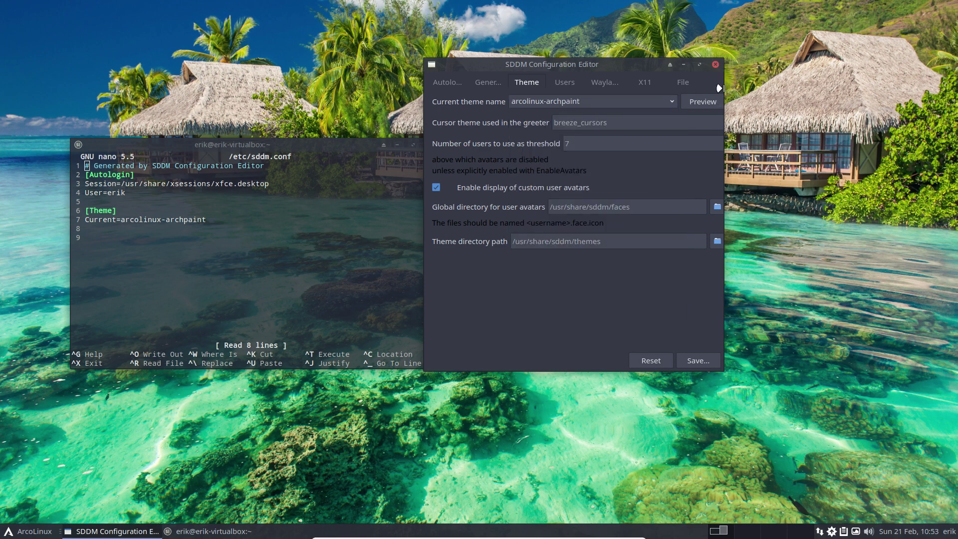
left_click(716, 65)
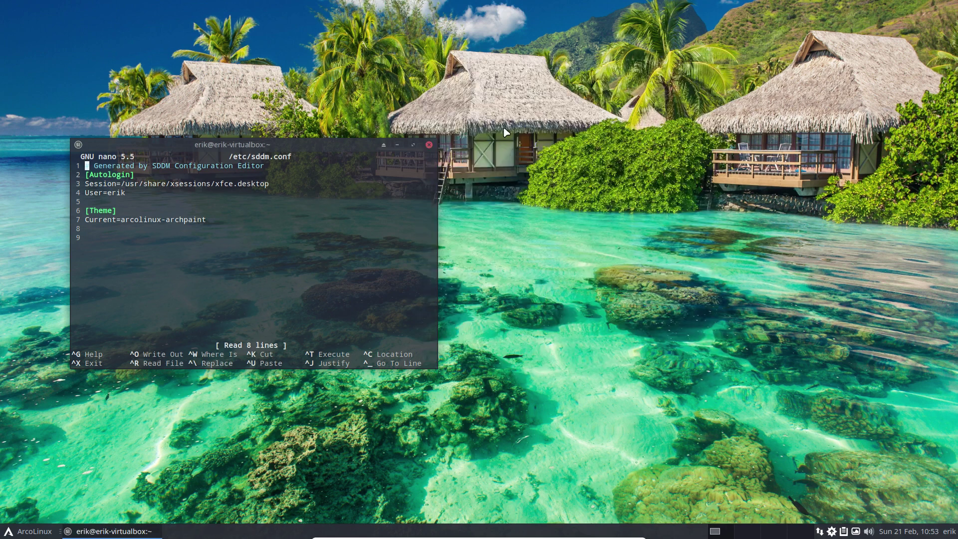
- Close the nano terminal, log out, and sign back in at the arcolinux-archpaint login screen
left_click(429, 146)
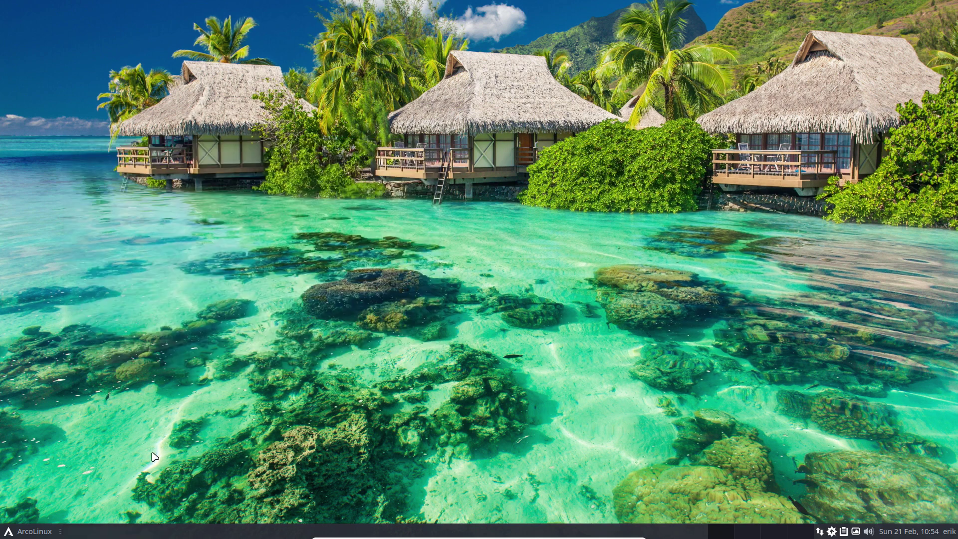
left_click(35, 534)
left_click(67, 515)
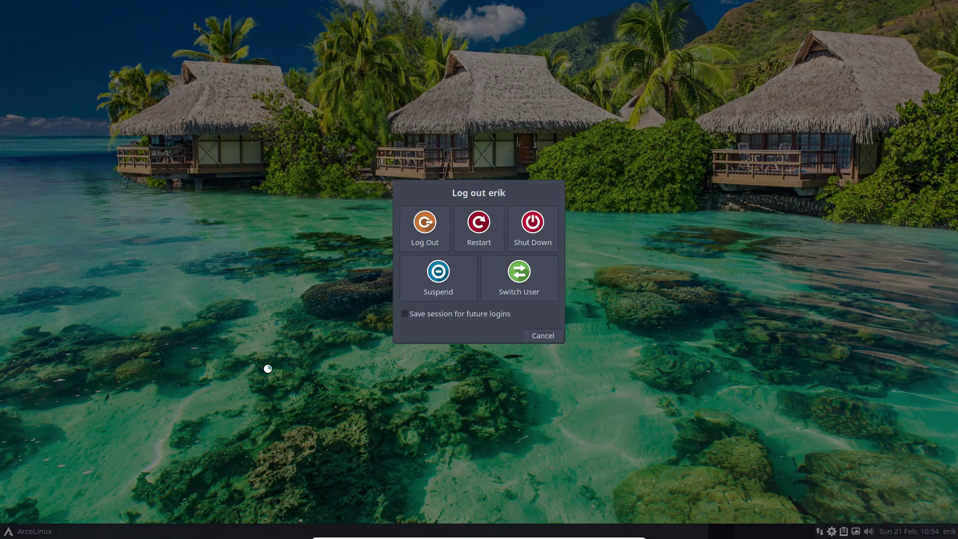
left_click(427, 227)
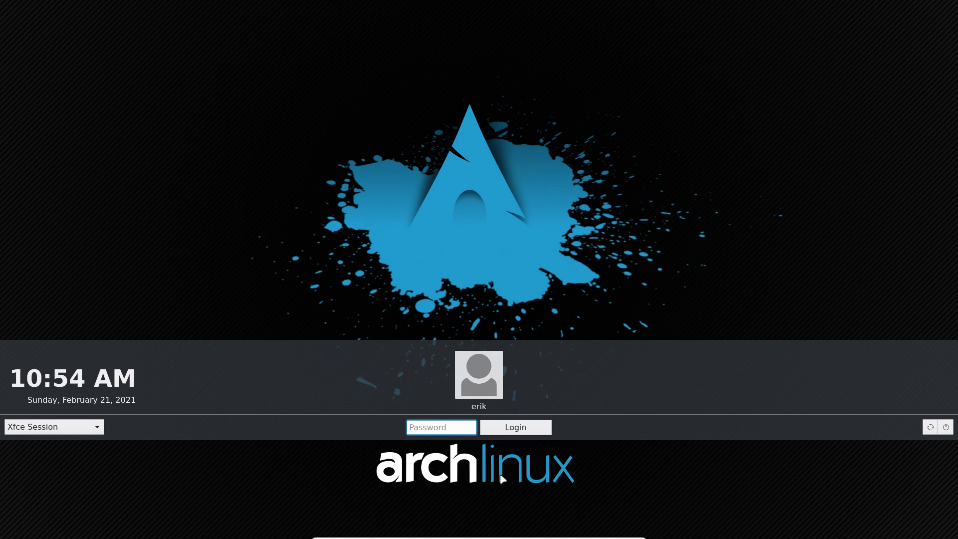
type("*****")
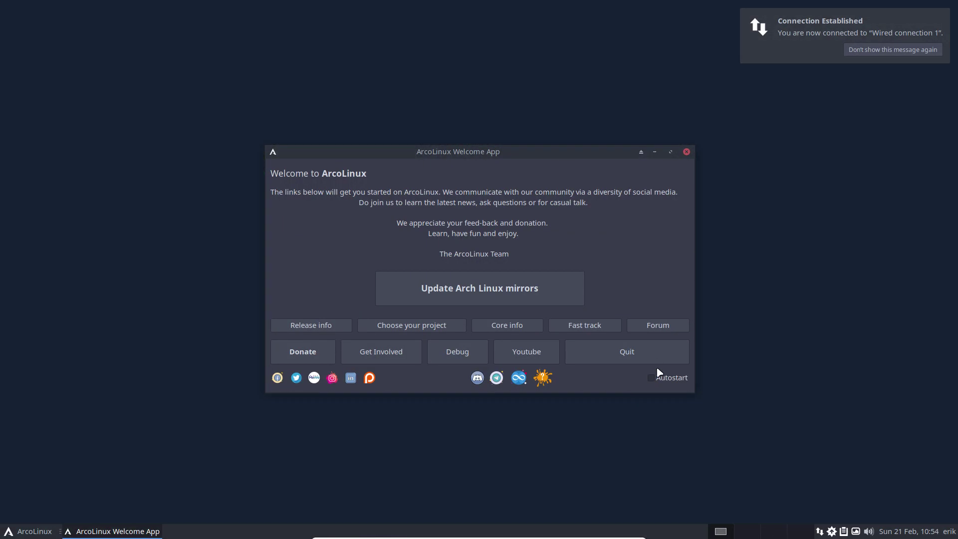
- Close the ArcoLinux welcome window and dismiss the logout options
left_click(651, 352)
left_click(44, 532)
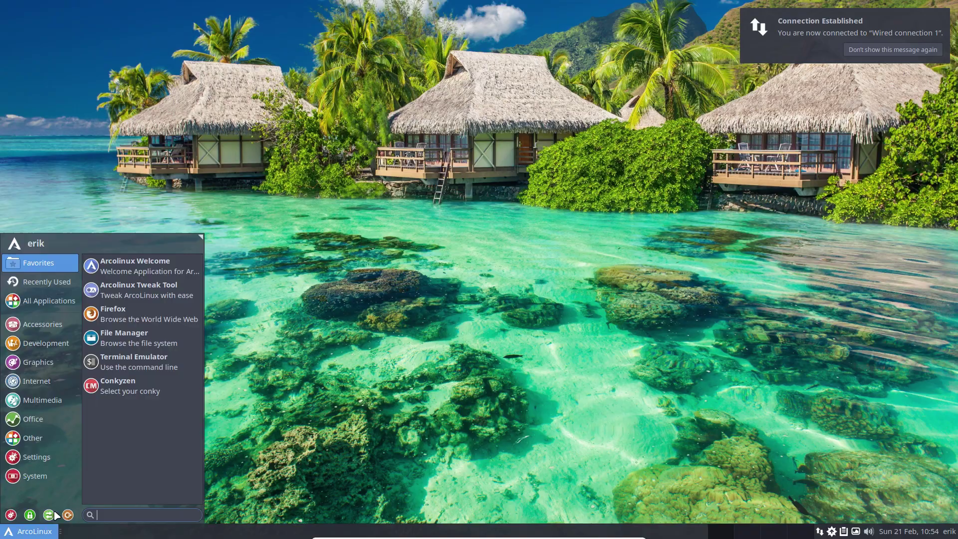
left_click(68, 515)
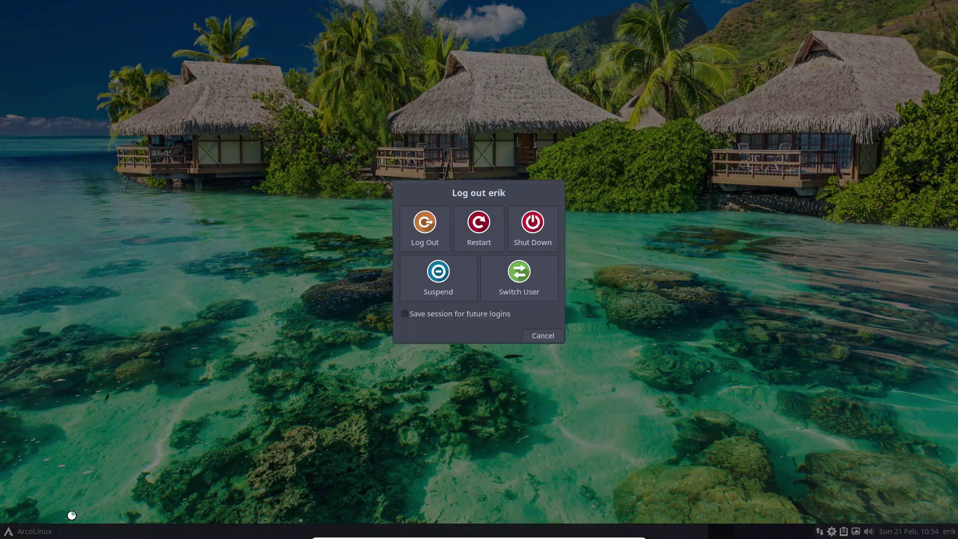
key("Escape")
- Search sddm in the Whisker Menu, add SDDM Configuration to Favorites, and launch it
left_click(10, 533)
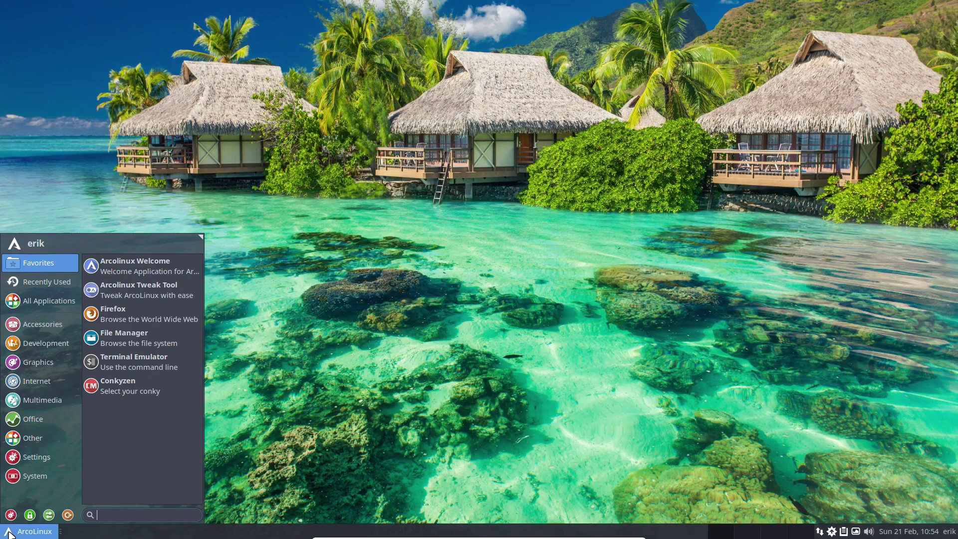
left_click(14, 452)
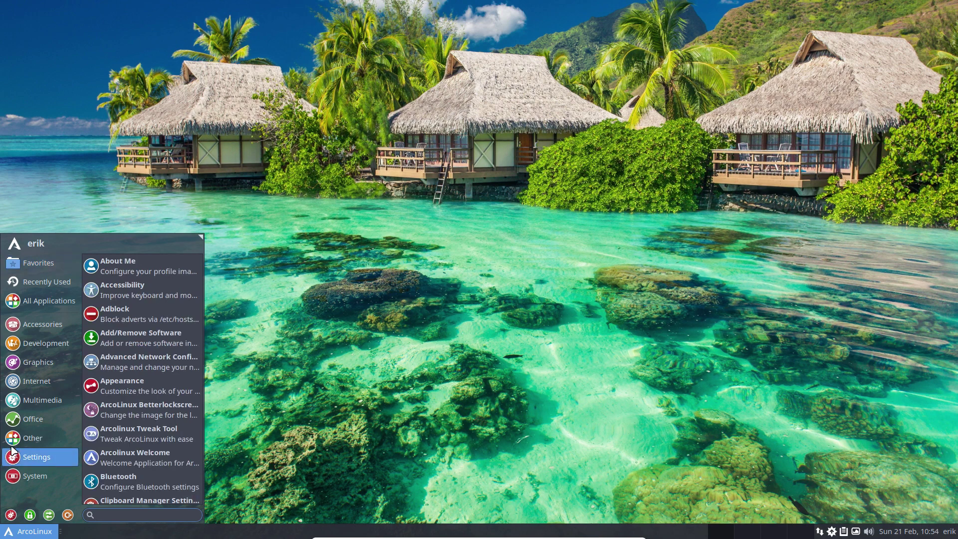
type("sddm")
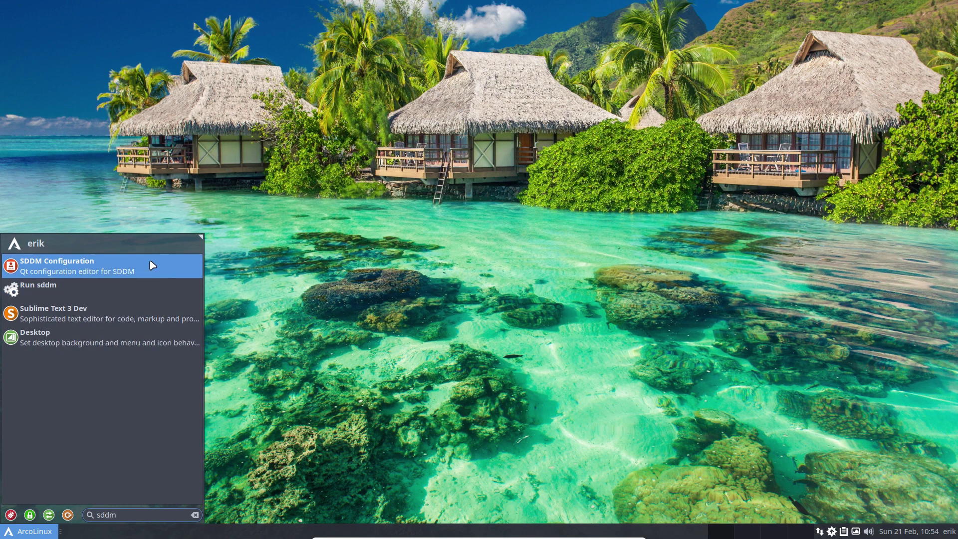
right_click(150, 262)
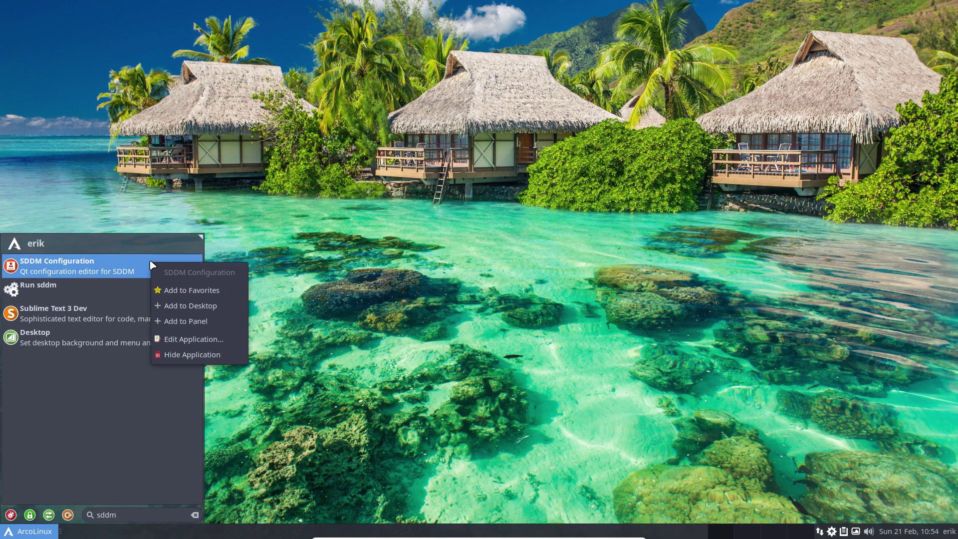
left_click(206, 293)
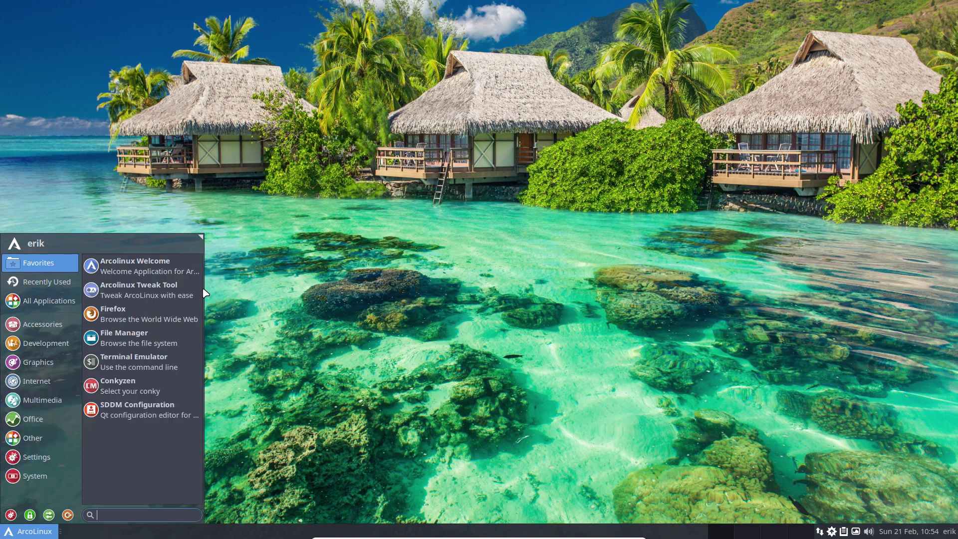
left_click(113, 407)
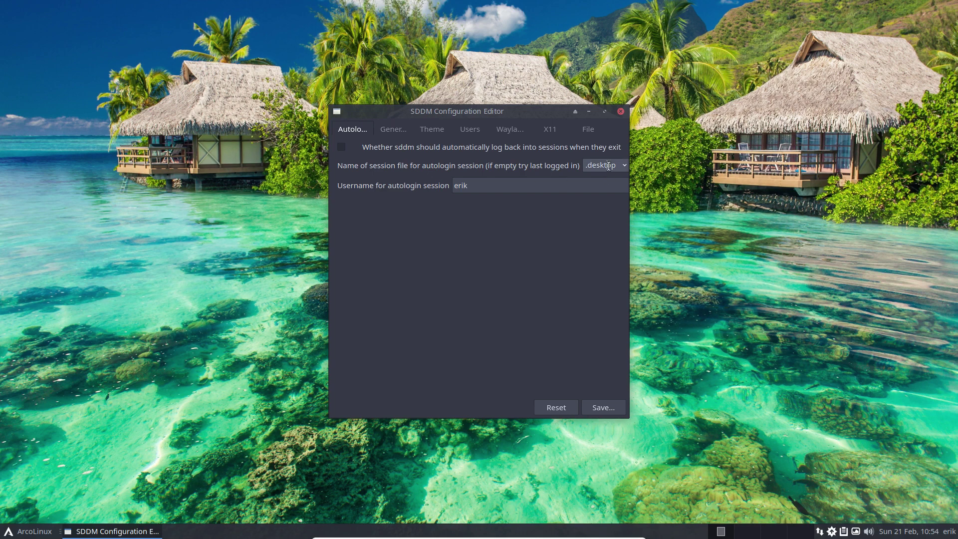
- Choose arcolinux-breeze as the login theme and save it with the administrator password
left_click(397, 132)
left_click(430, 130)
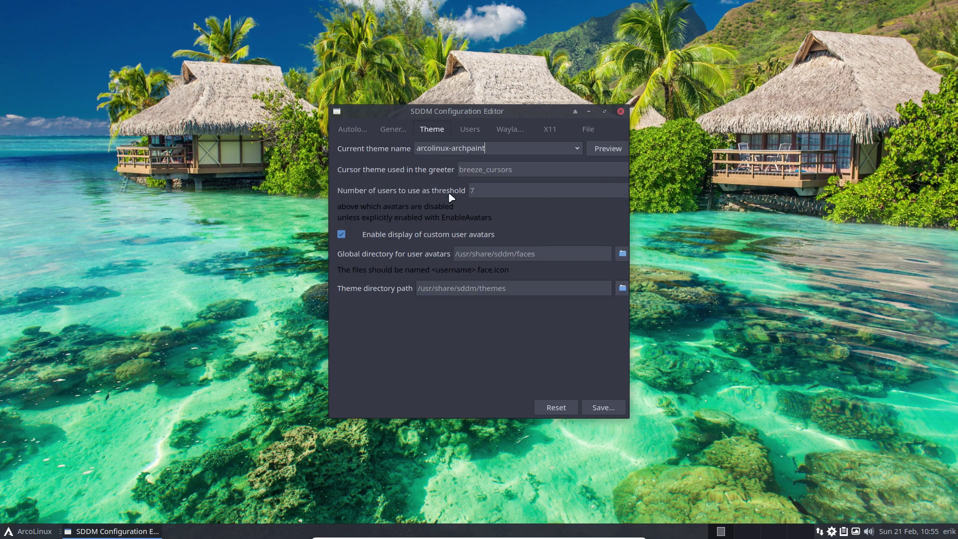
left_click(555, 153)
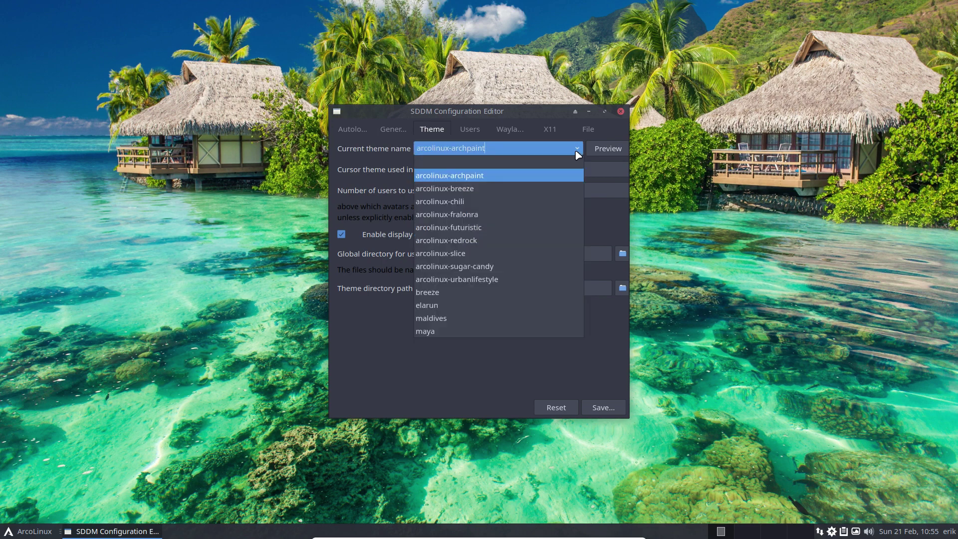
left_click(492, 188)
left_click(603, 407)
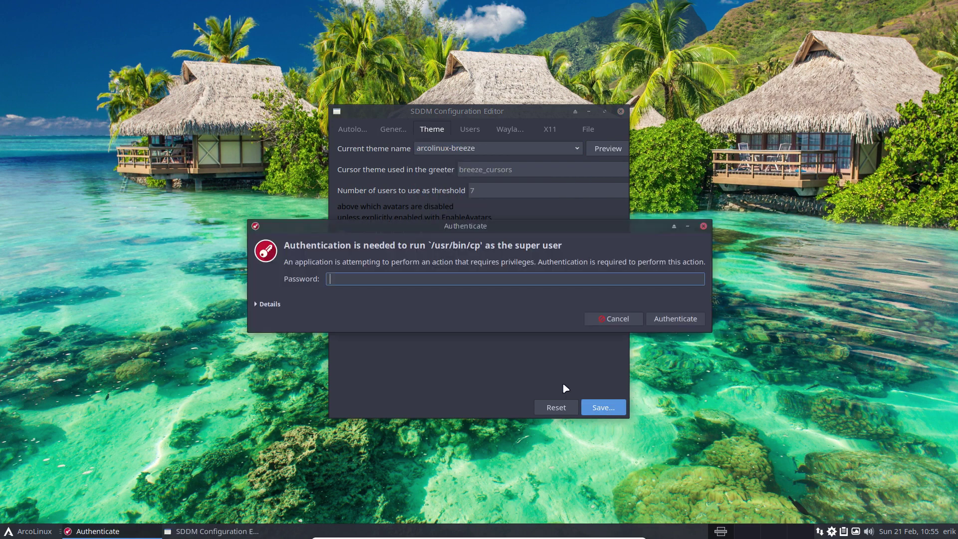
type("****")
key("Return")
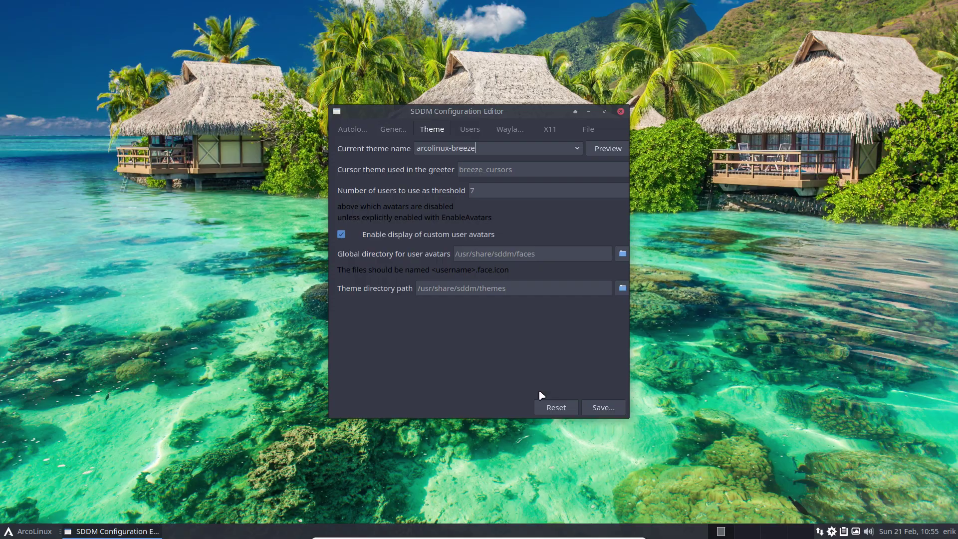
- Log out to the Breeze login screen and keep Xfce Session as the session
left_click(22, 531)
left_click(70, 514)
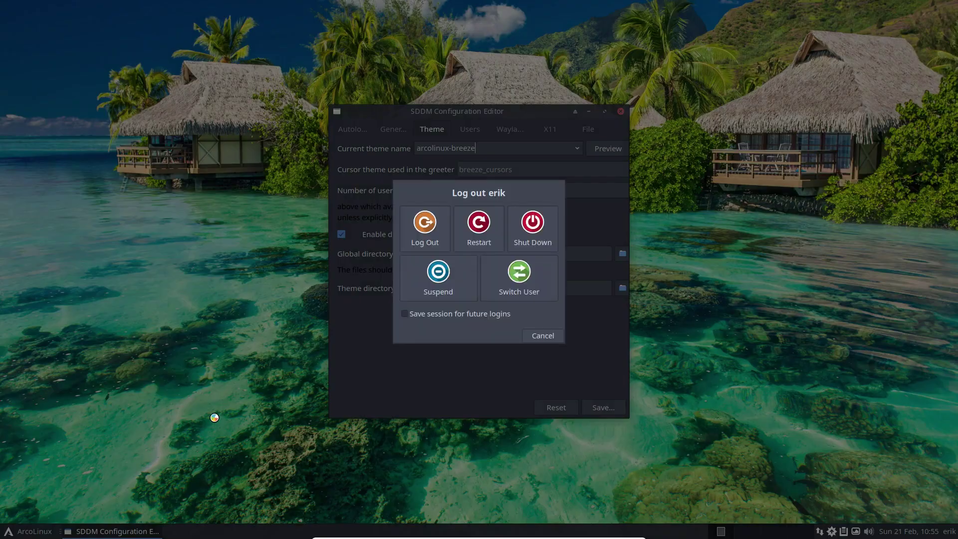
left_click(431, 230)
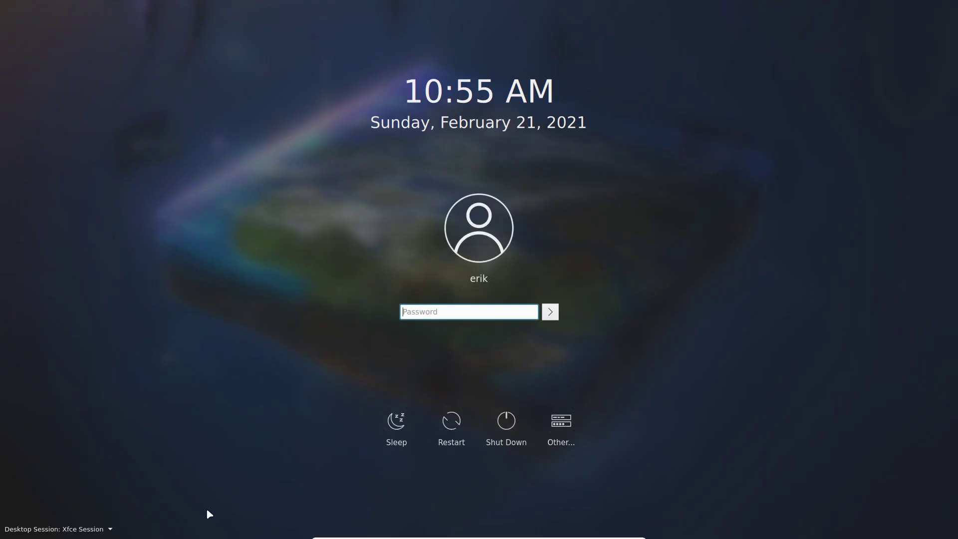
left_click(110, 529)
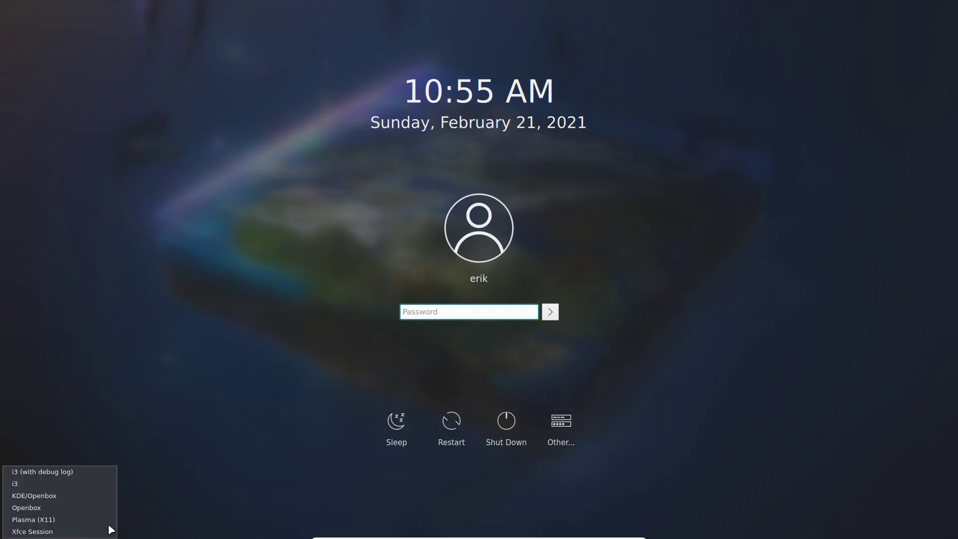
left_click(288, 461)
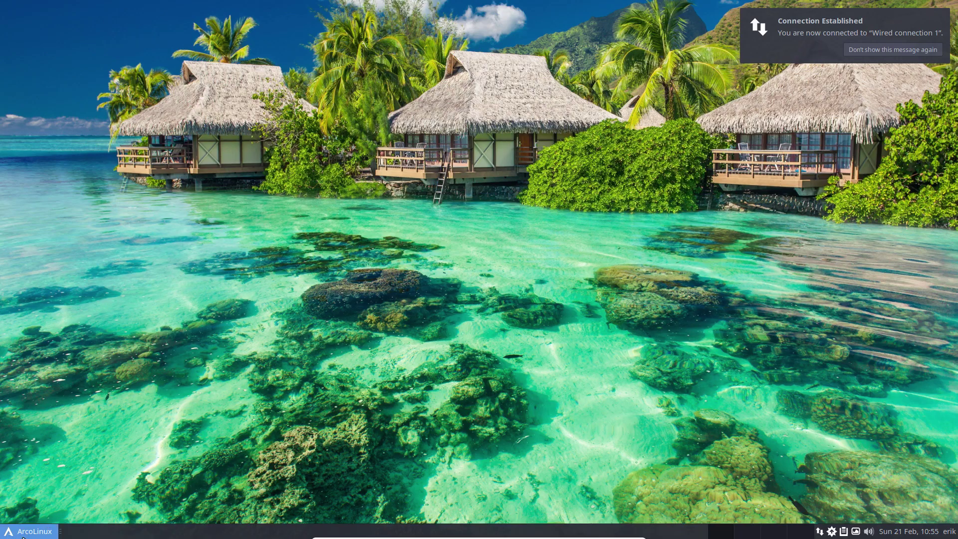
- Launch SDDM Configuration and save arcolinux-chili as the login theme after authenticating
left_click(23, 532)
left_click(125, 405)
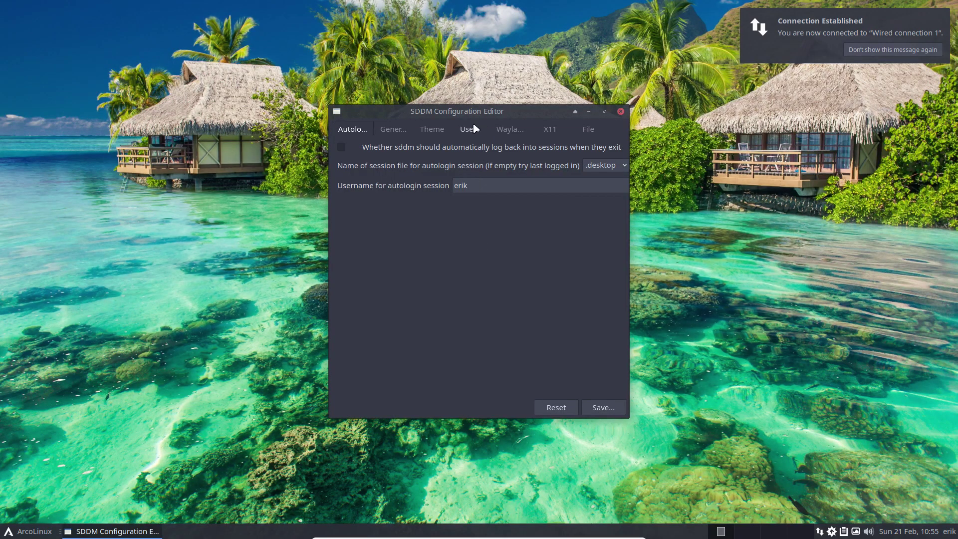
left_click(431, 129)
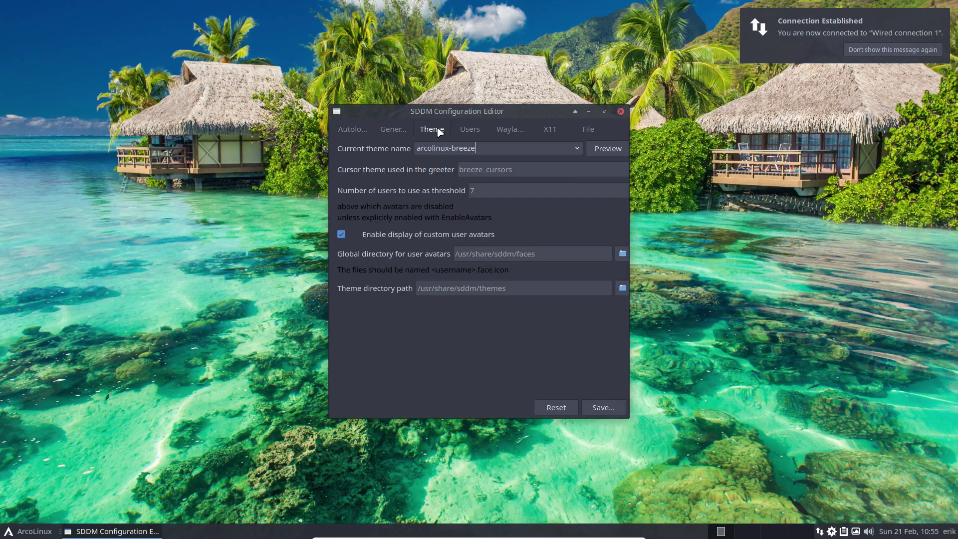
left_click(572, 152)
left_click(519, 212)
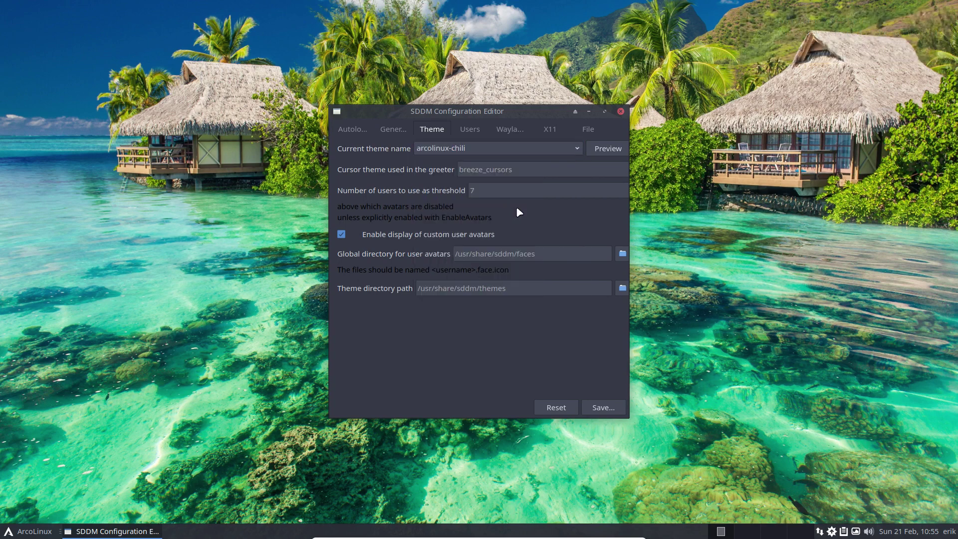
left_click(603, 408)
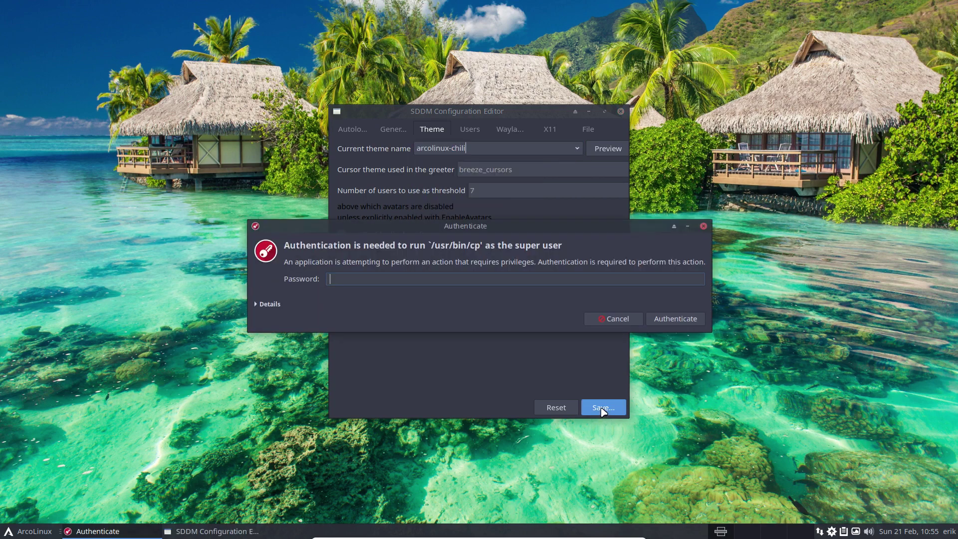
type("***")
key("Return")
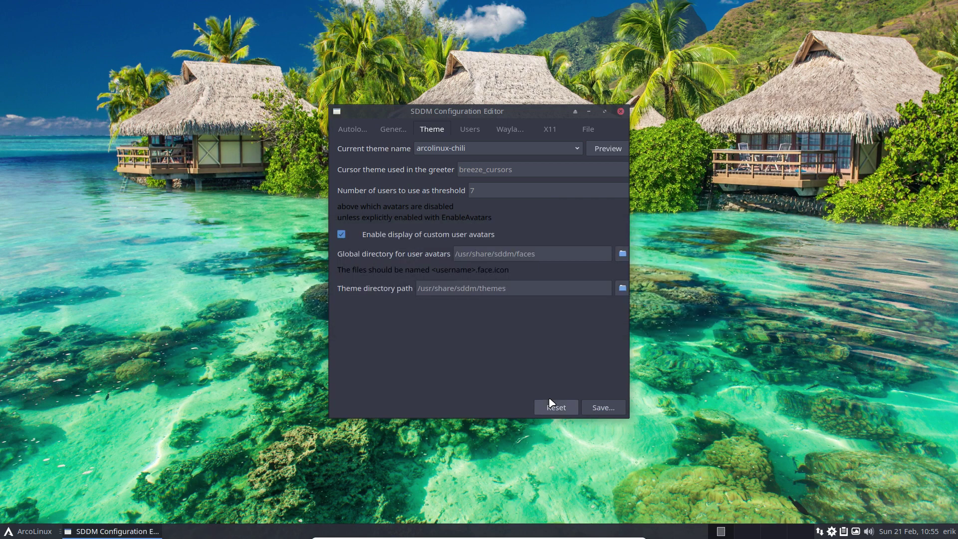
- Log out to the Chili login screen, keep Xfce Session and enter the password
left_click(9, 533)
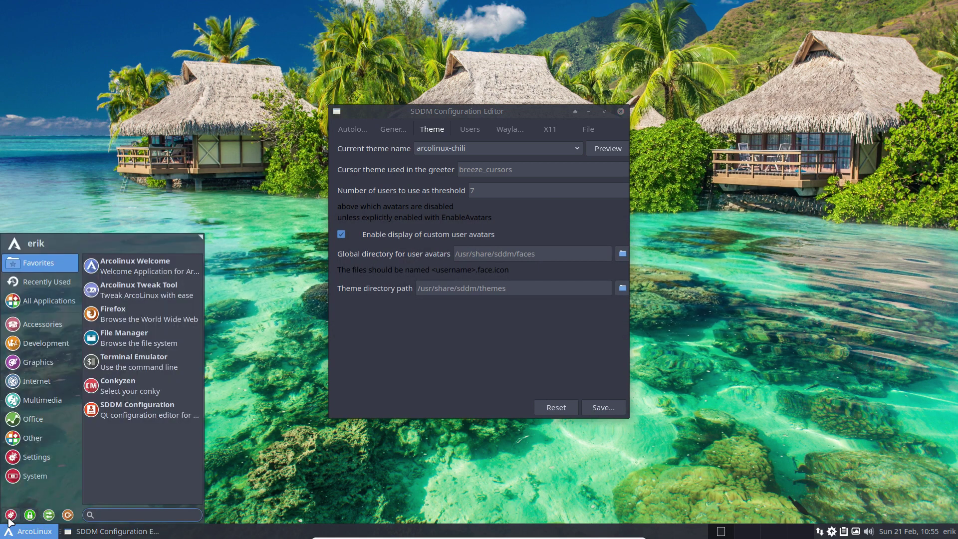
left_click(68, 515)
left_click(421, 222)
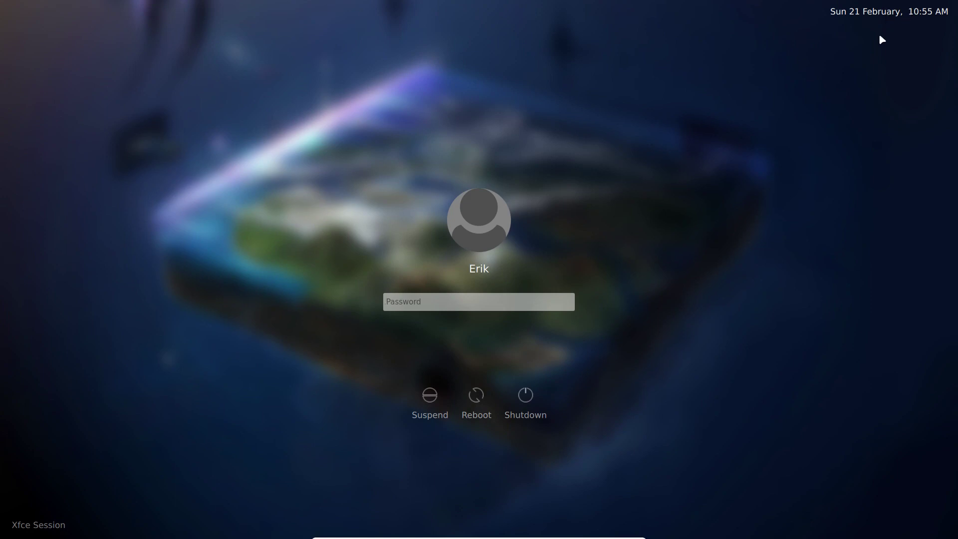
left_click(33, 533)
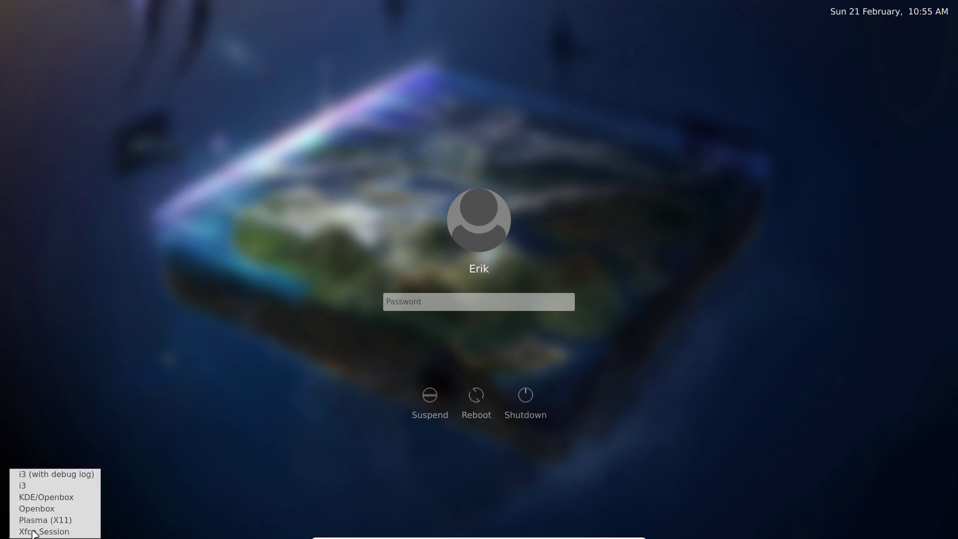
left_click(199, 369)
type("•••••")
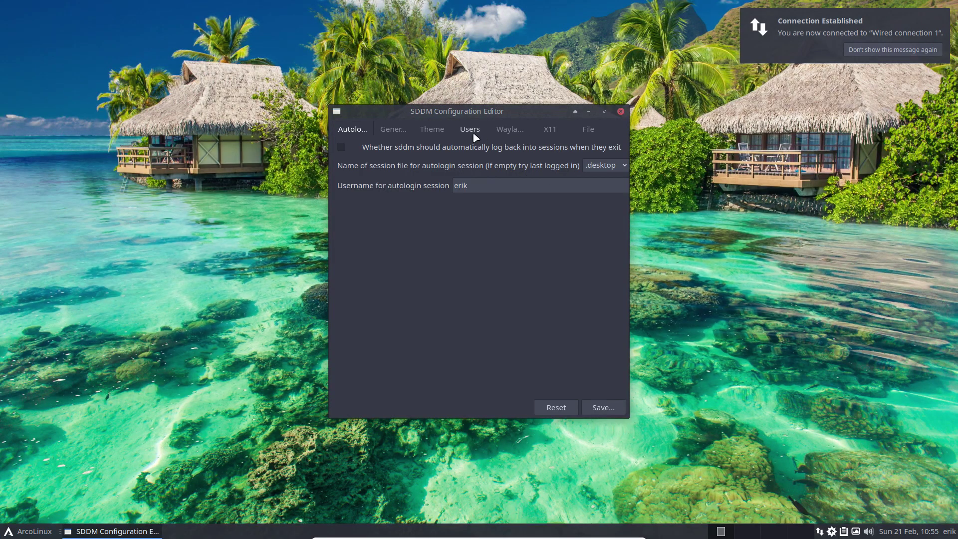
- Select arcolinux-fralonra as the current login theme and save it, confirming the password
left_click(431, 129)
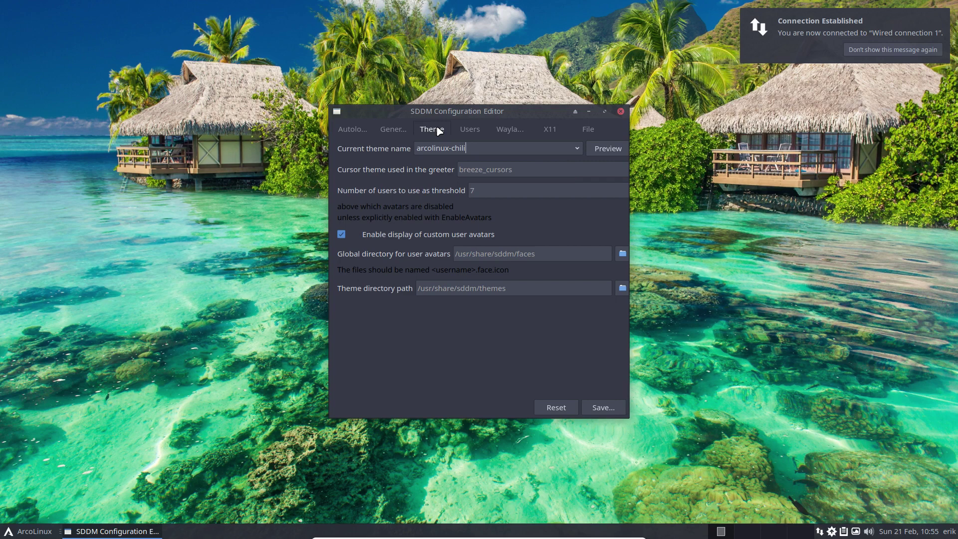
left_click(553, 148)
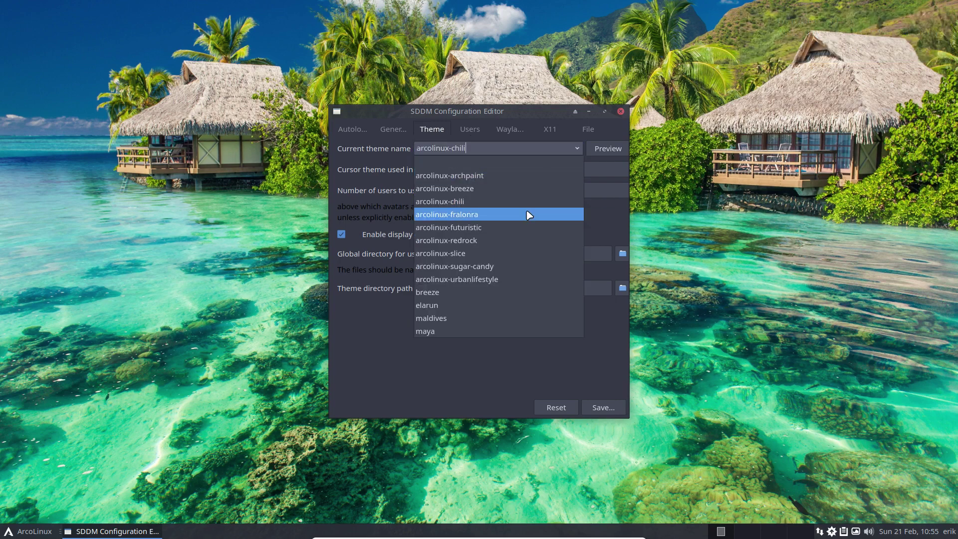
left_click(528, 214)
left_click(594, 408)
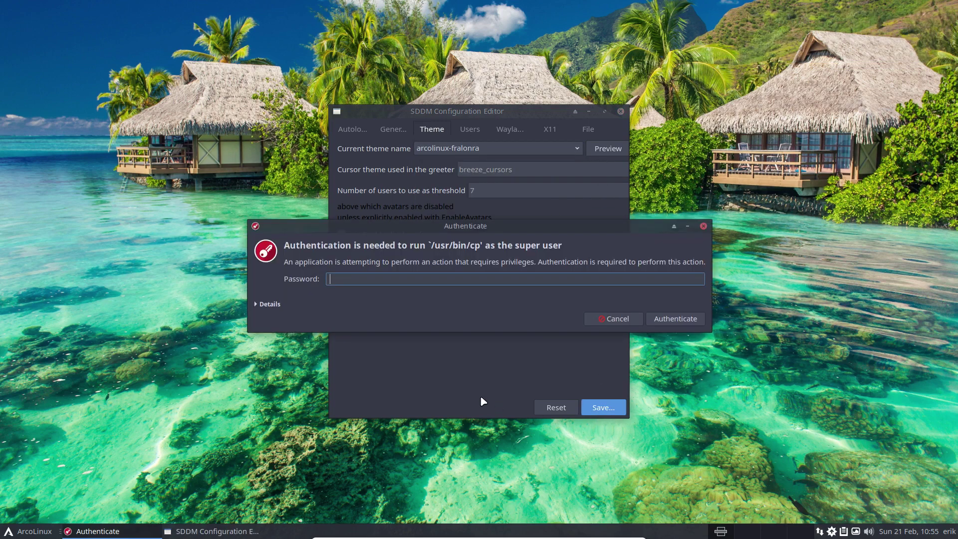
key("Return")
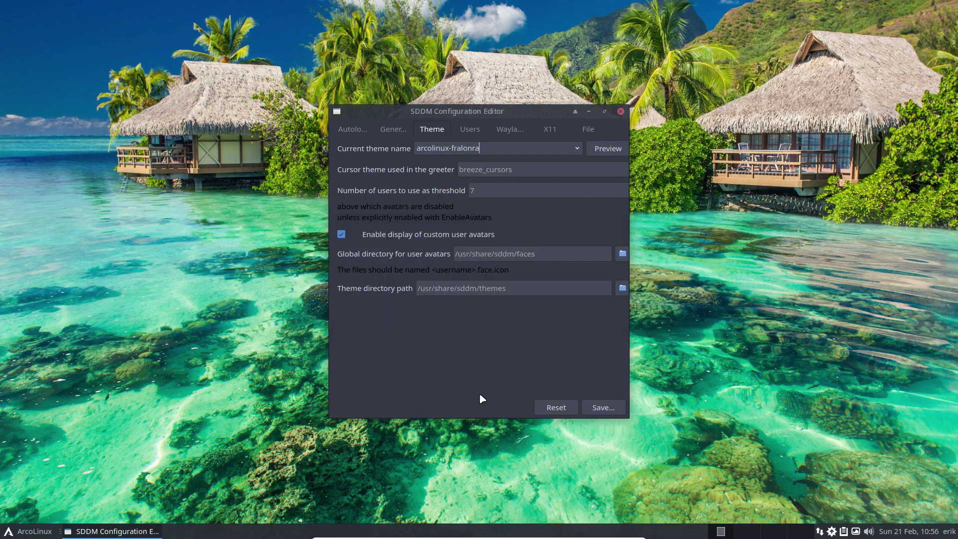
- Log out from the ArcoLinux menu to preview the fralonra login screen
left_click(28, 531)
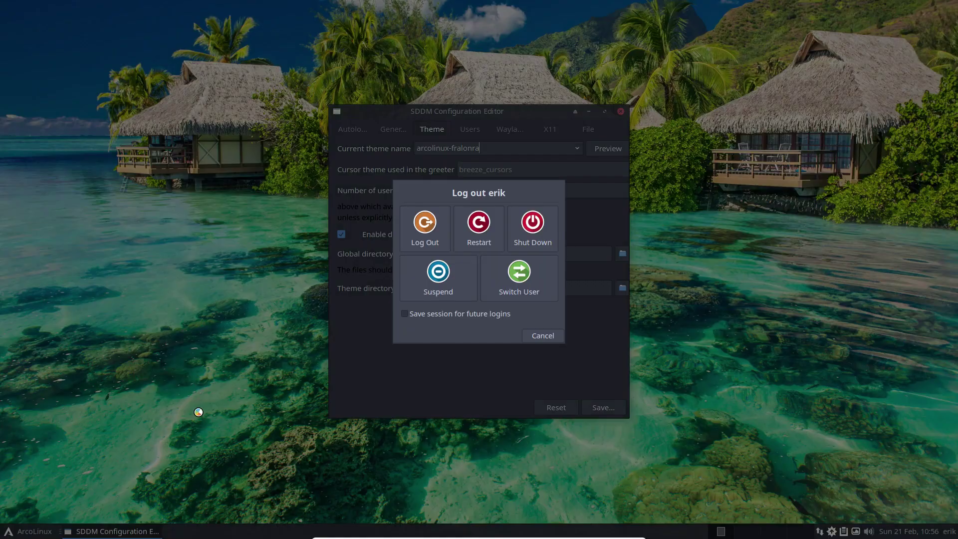
left_click(66, 518)
left_click(425, 234)
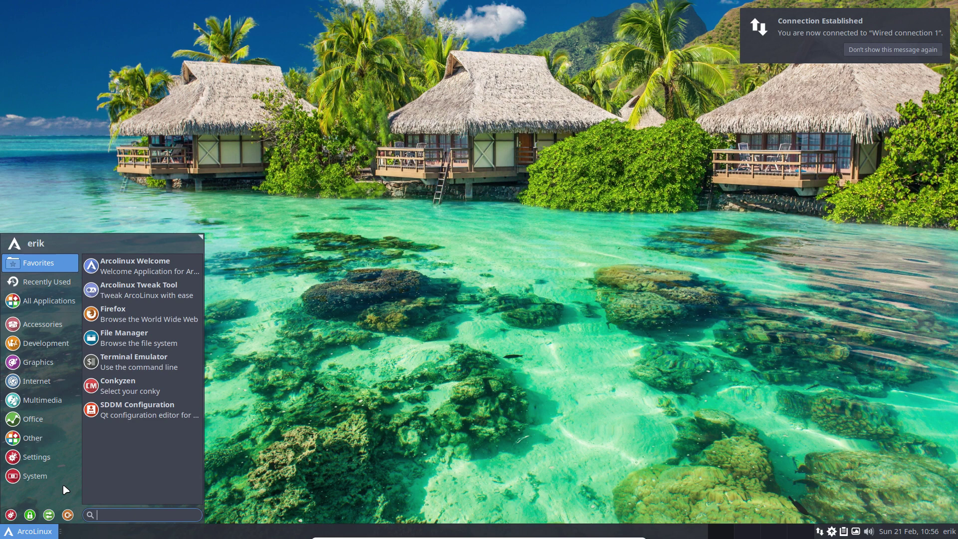
- Launch SDDM Configuration and save arcolinux-futuristic as the login theme after authenticating
left_click(408, 363)
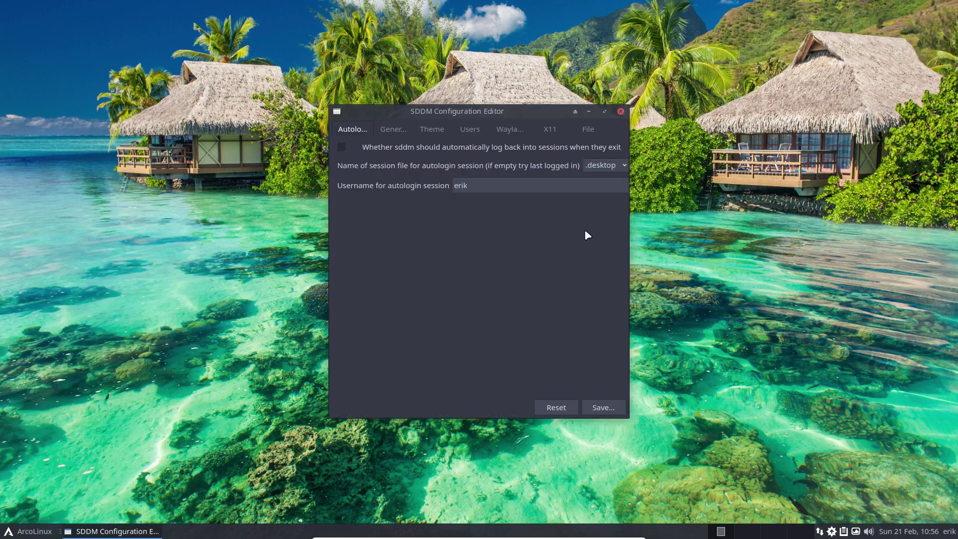
left_click(430, 129)
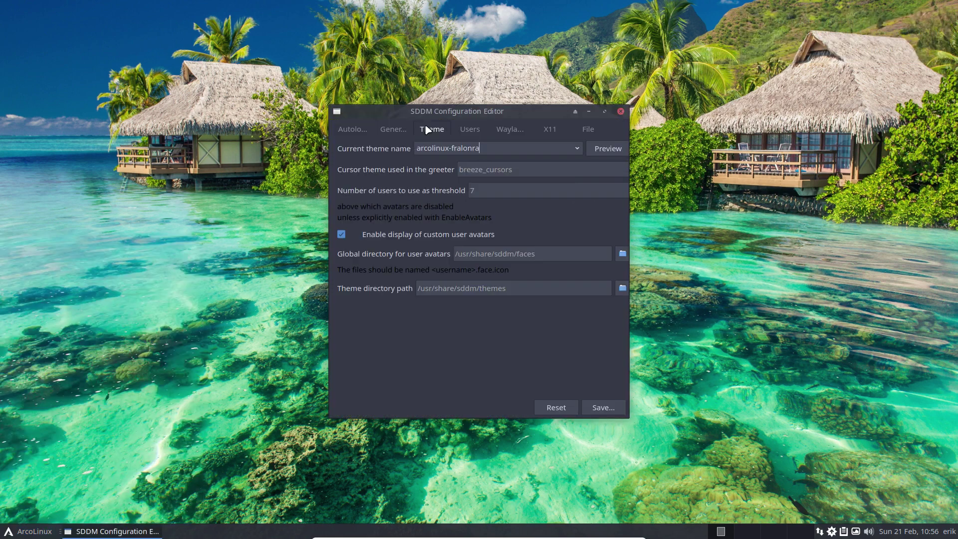
left_click(575, 148)
left_click(519, 230)
left_click(608, 410)
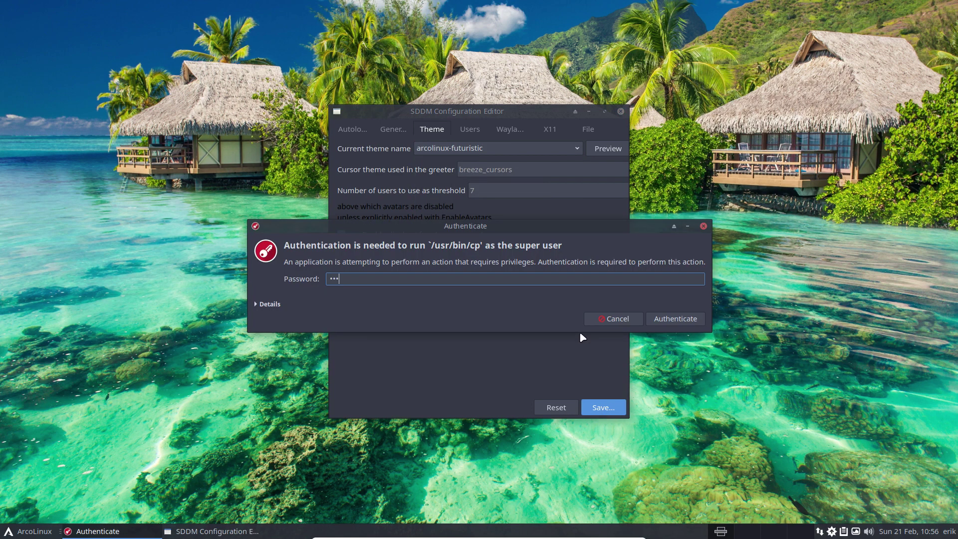
key("Return")
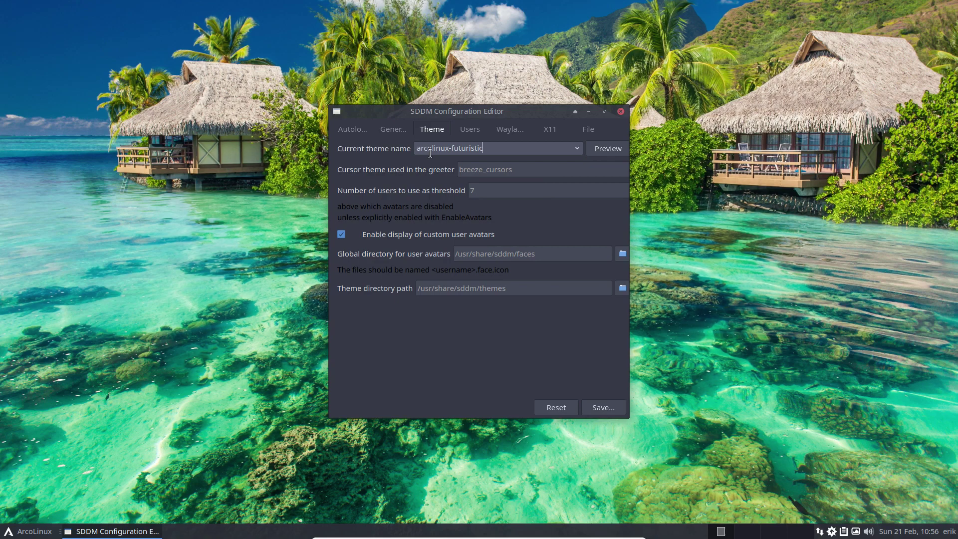
- Log out from the ArcoLinux menu to see the futuristic login screen
left_click(19, 530)
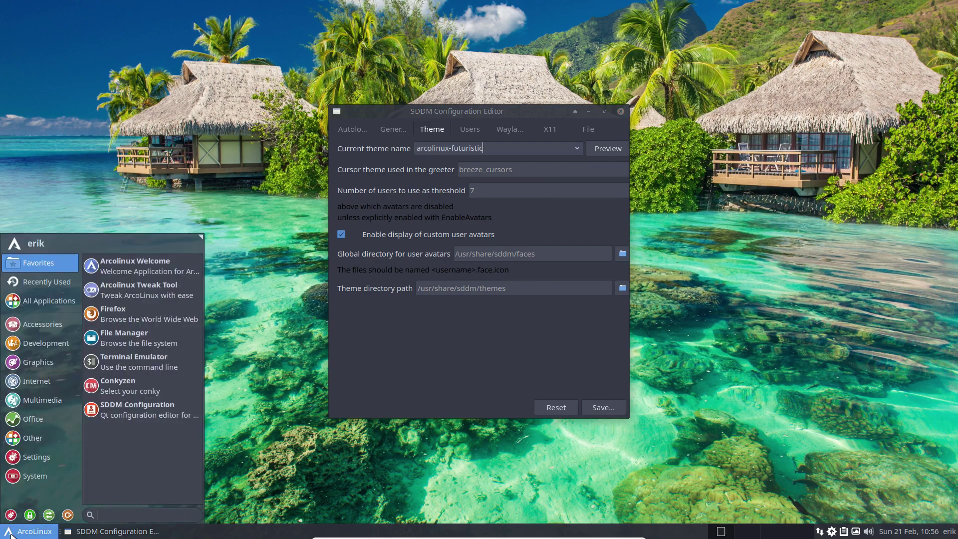
left_click(67, 517)
left_click(432, 239)
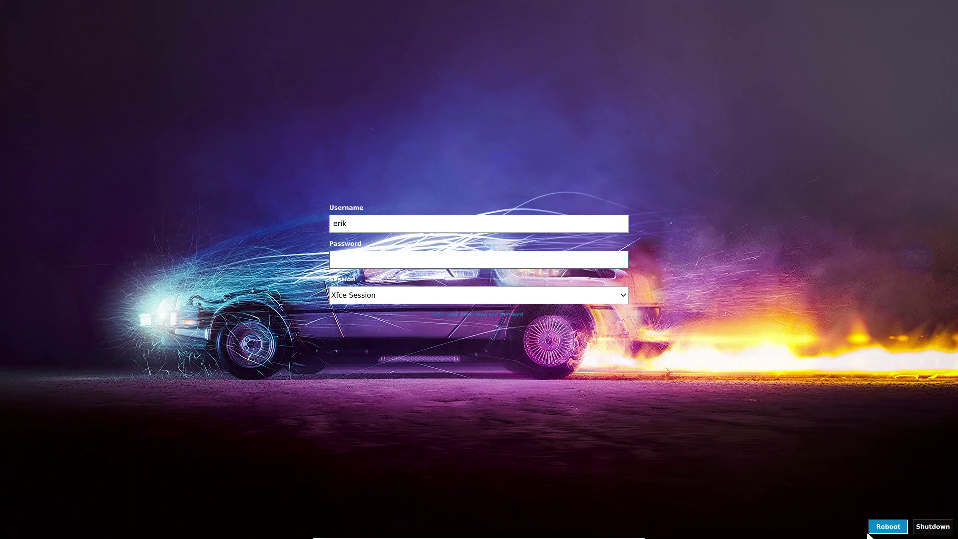
- Check the Session dropdown on the futuristic login screen and keep Xfce Session
left_click(360, 293)
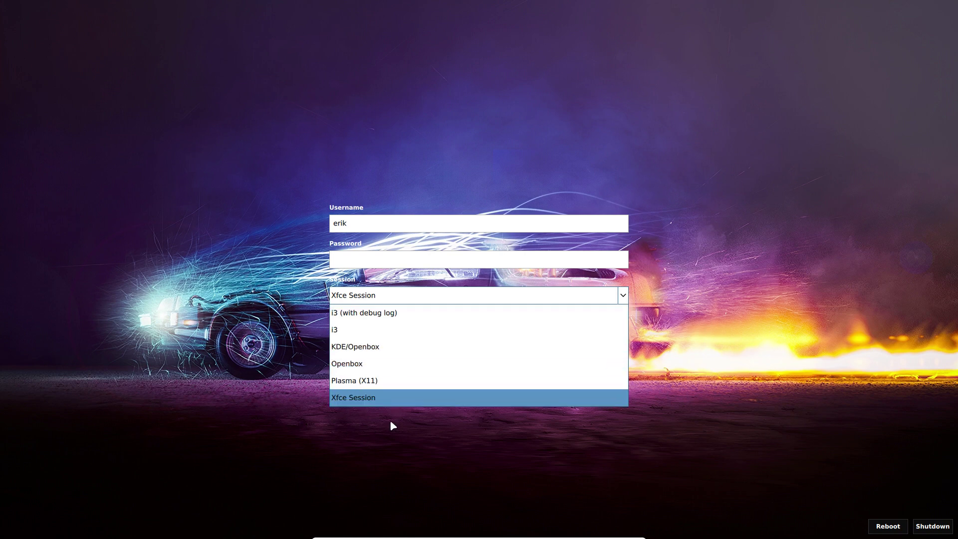
left_click(340, 261)
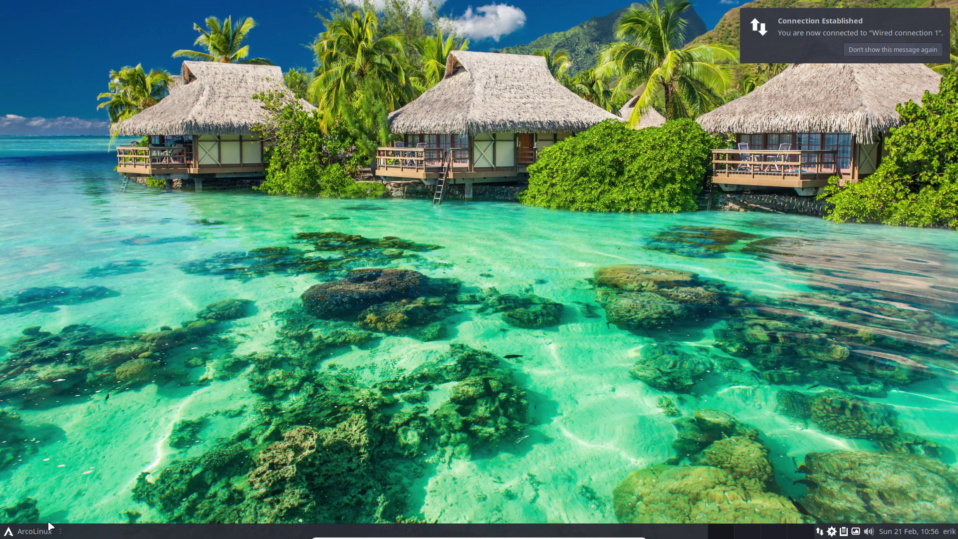
- Launch SDDM Configuration and save arcolinux-redrock as the login theme after authenticating
left_click(49, 529)
left_click(141, 412)
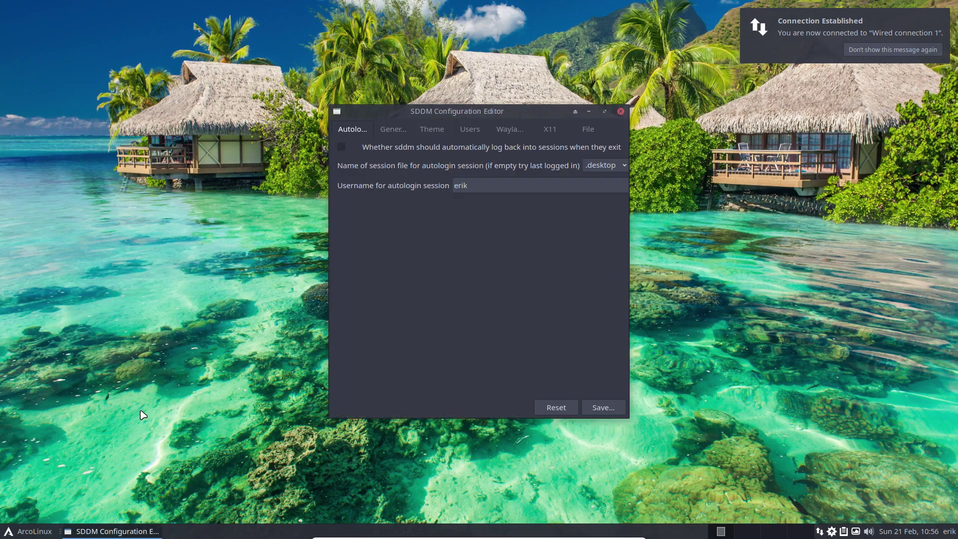
left_click(438, 131)
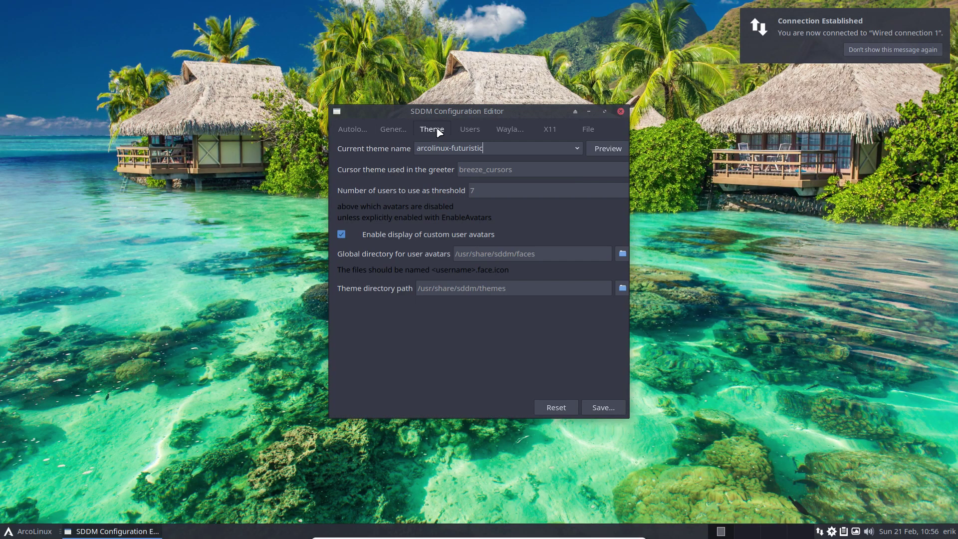
left_click(577, 148)
left_click(517, 242)
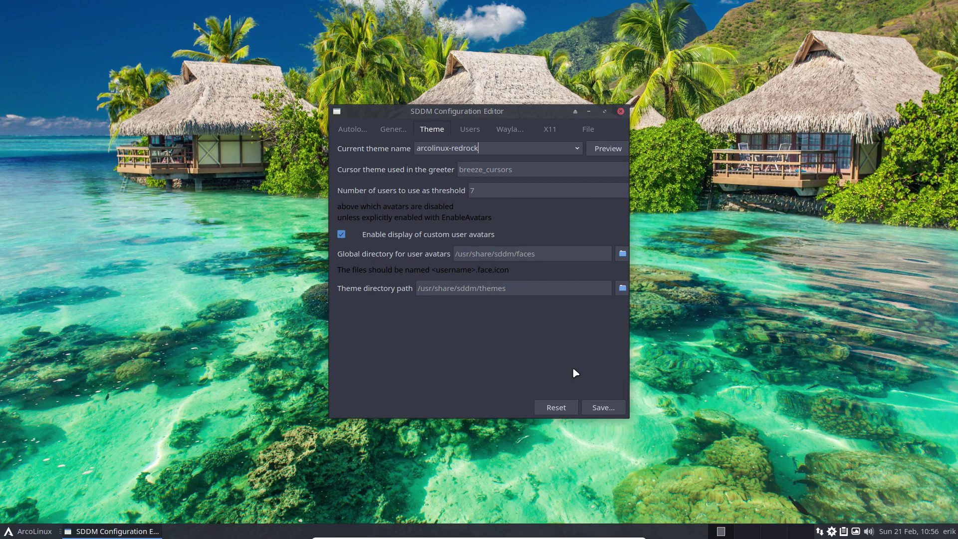
left_click(599, 412)
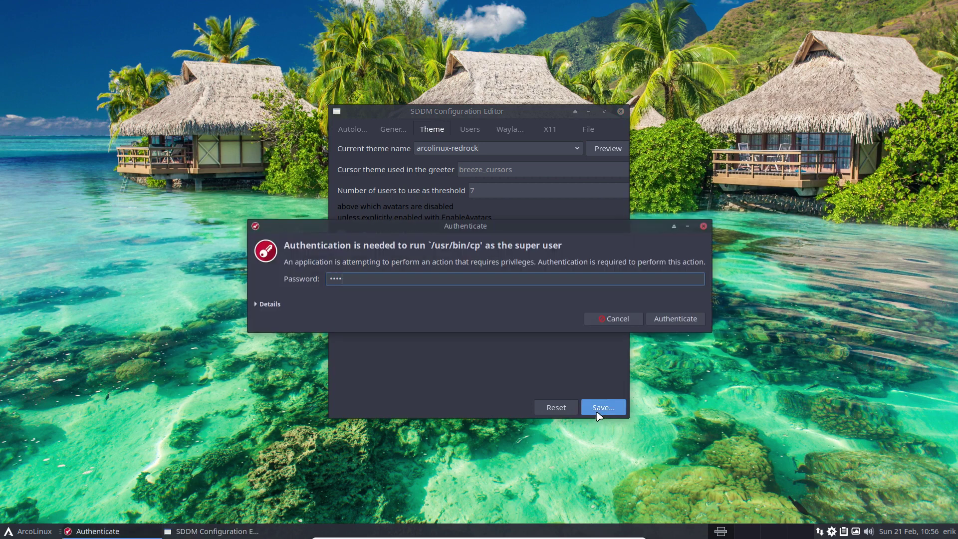
key("Return")
- Log out from the ArcoLinux menu to preview the redrock login screen
left_click(27, 531)
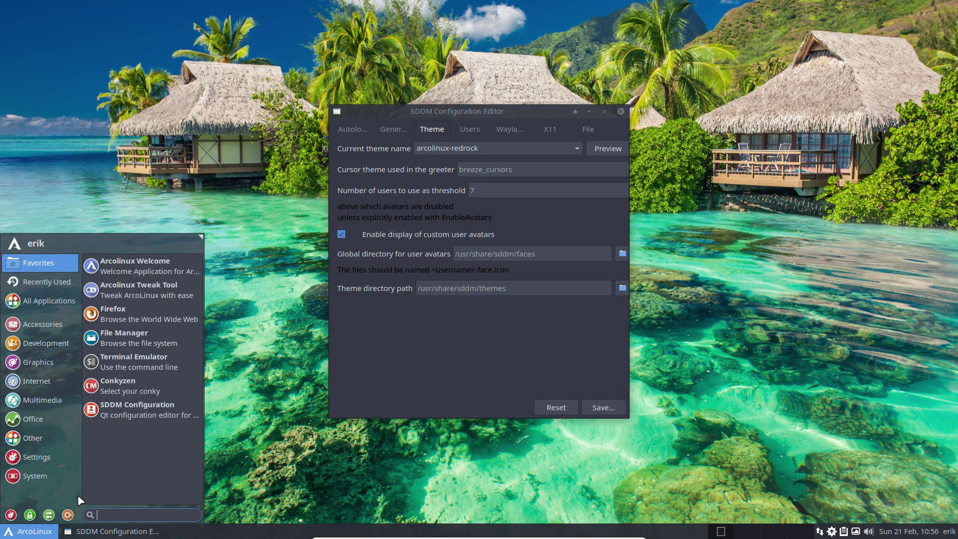
left_click(81, 512)
left_click(424, 220)
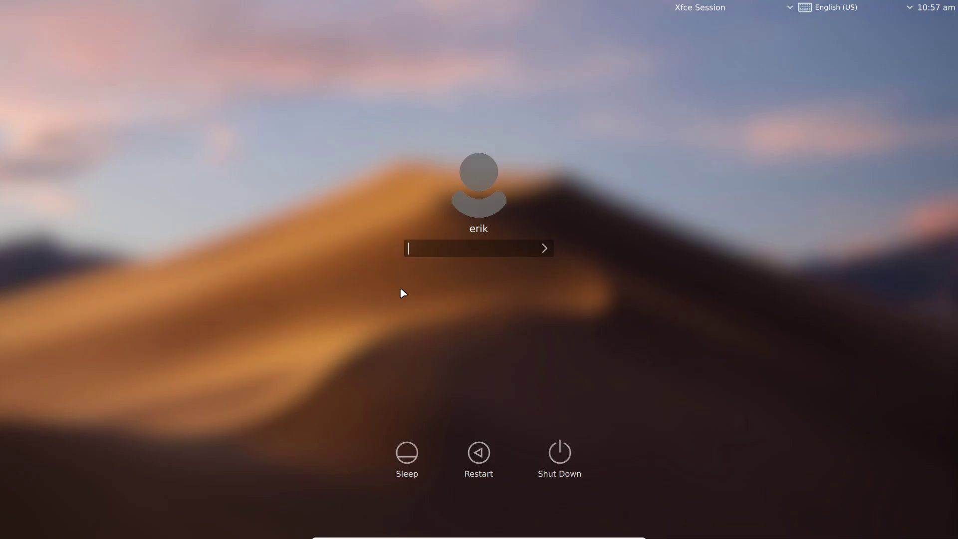
- Enter the password on the redrock login screen and check the session list at the top
type("****")
left_click(734, 5)
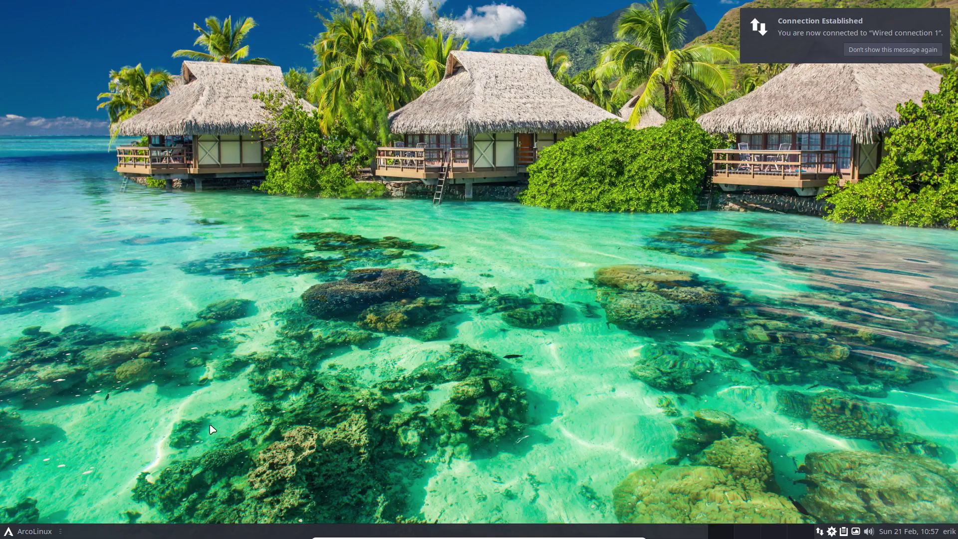
- Launch SDDM Configuration and save arcolinux-slice as the login theme after authenticating
left_click(25, 536)
left_click(140, 414)
left_click(432, 129)
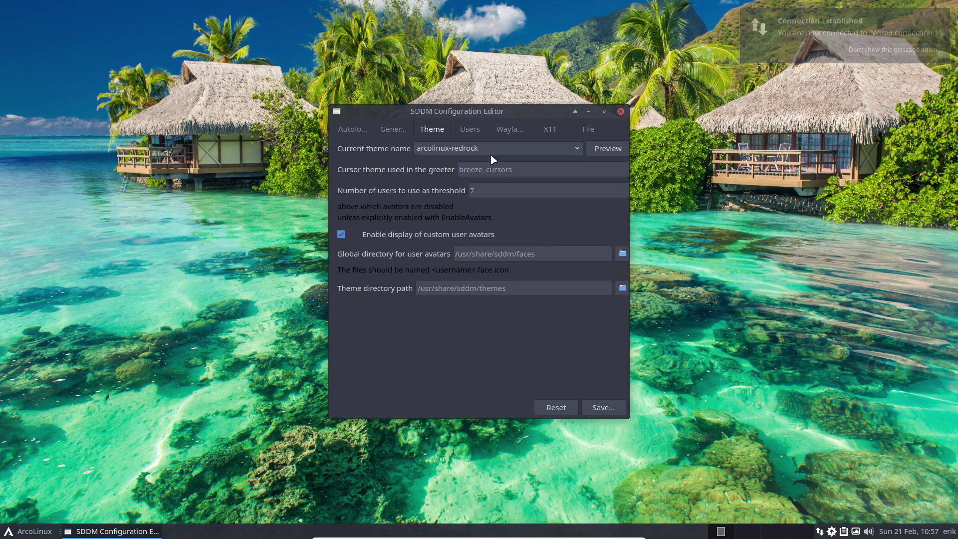
left_click(577, 148)
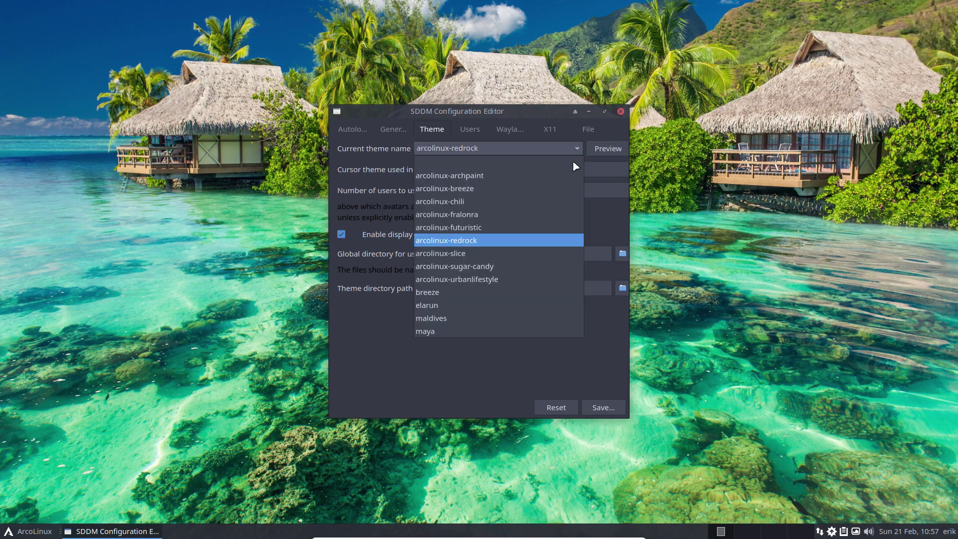
left_click(542, 254)
left_click(604, 407)
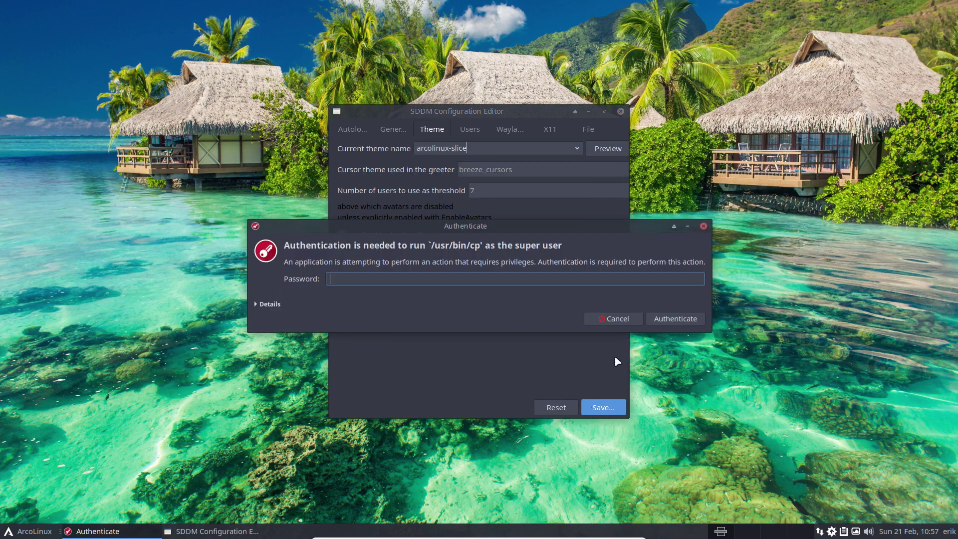
key("Return")
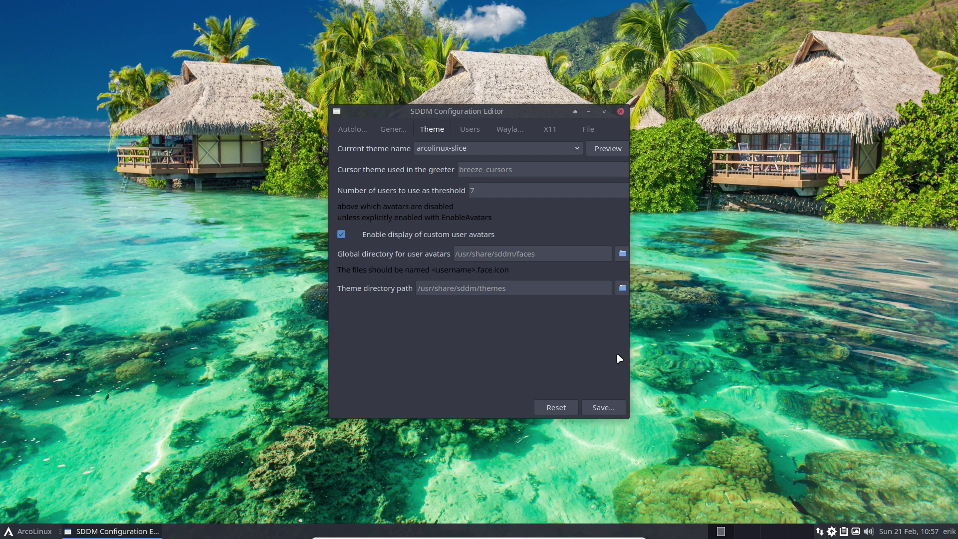
left_click(30, 531)
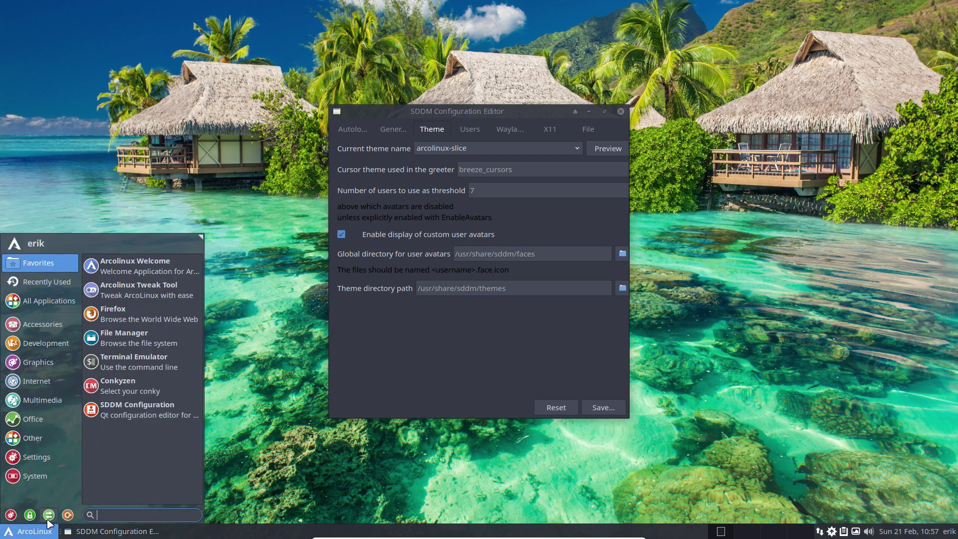
- Log out to the slice login screen and pick Xfce Session from its session carousel
left_click(308, 458)
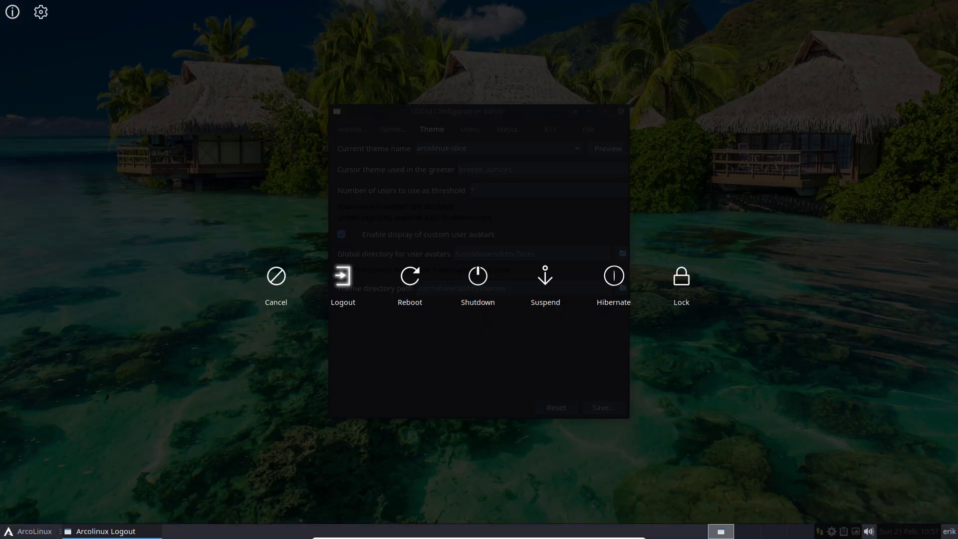
left_click(341, 289)
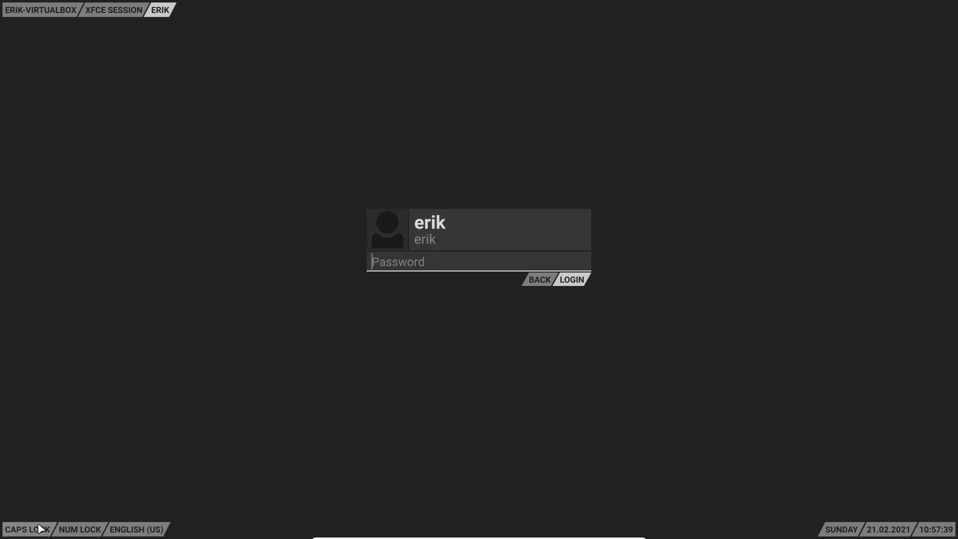
left_click(109, 14)
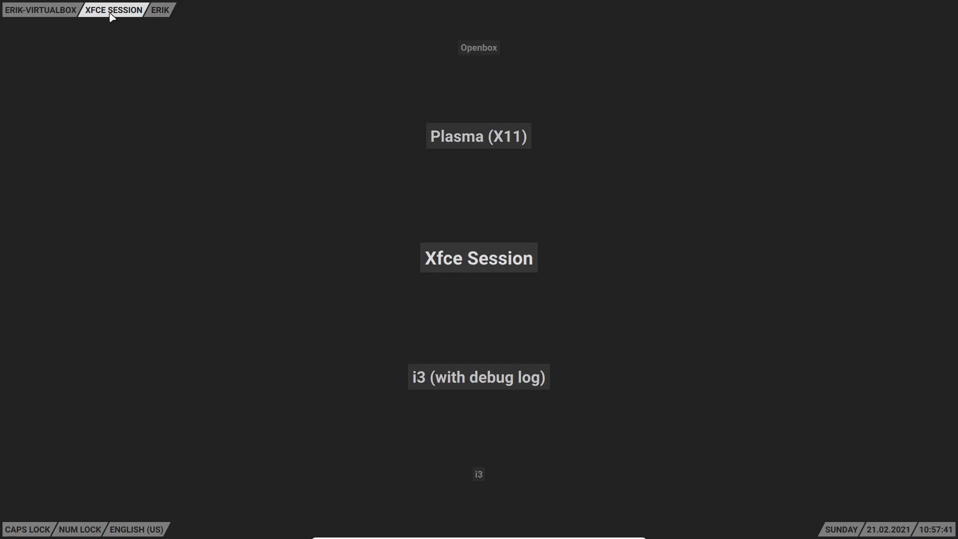
scroll(358, 200, "down", 2)
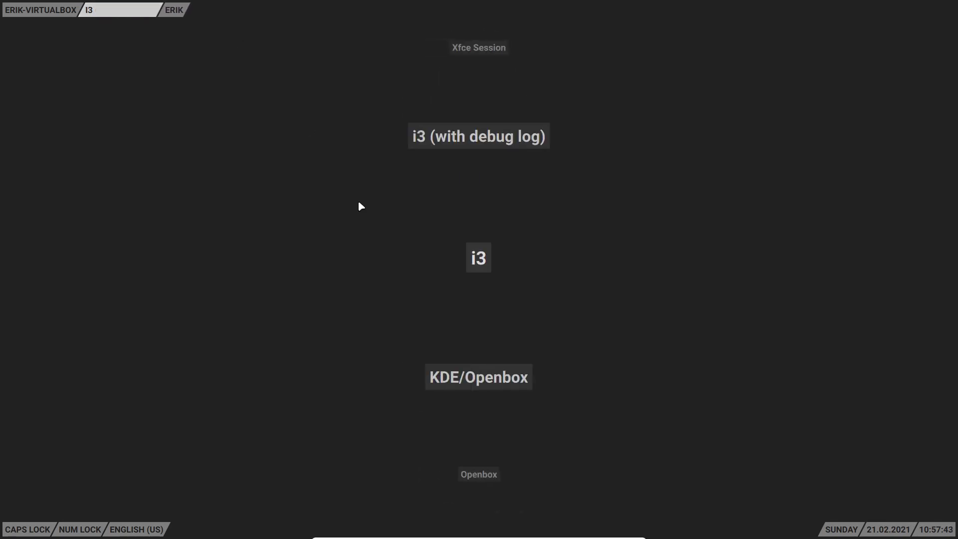
scroll(358, 200, "up", 3)
scroll(361, 206, "down", 6)
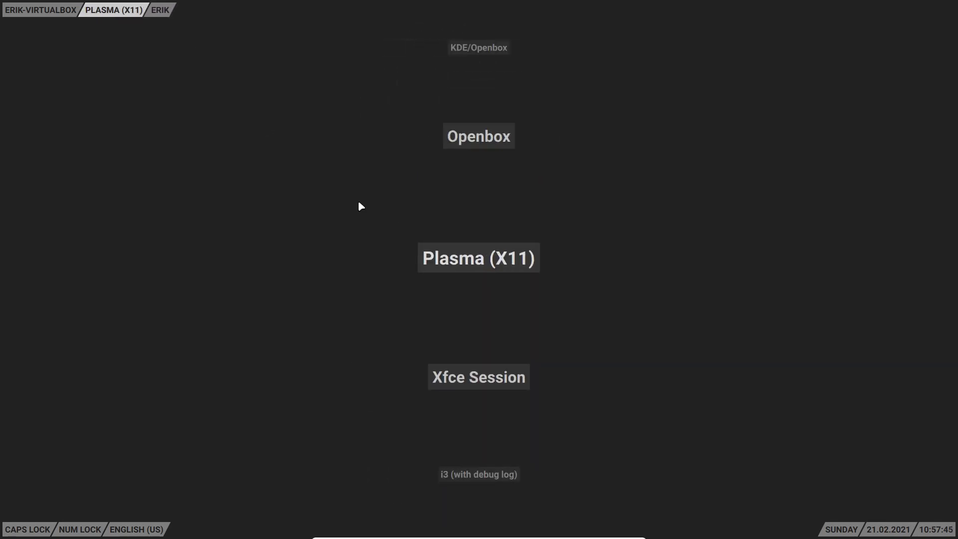
scroll(361, 206, "down", 5)
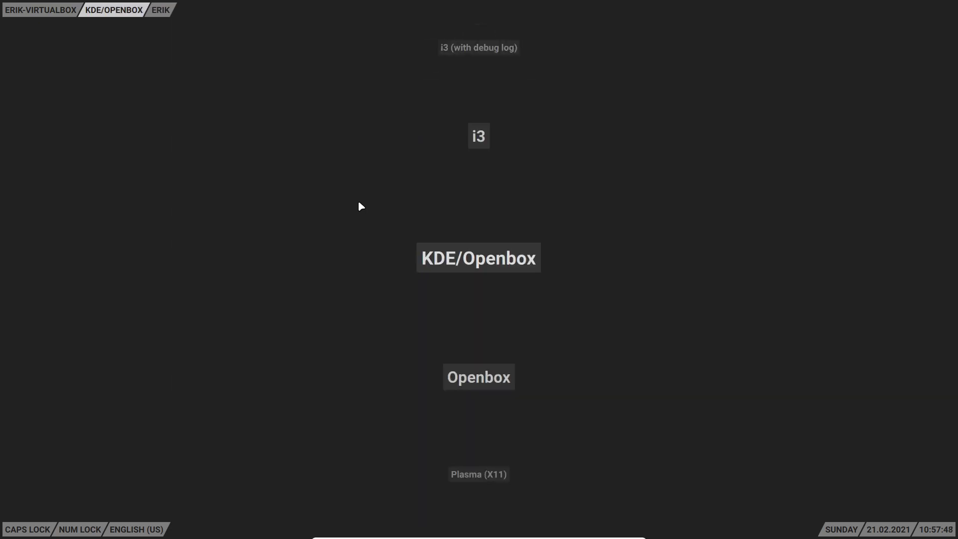
scroll(359, 204, "down", 2)
scroll(359, 205, "down", 1)
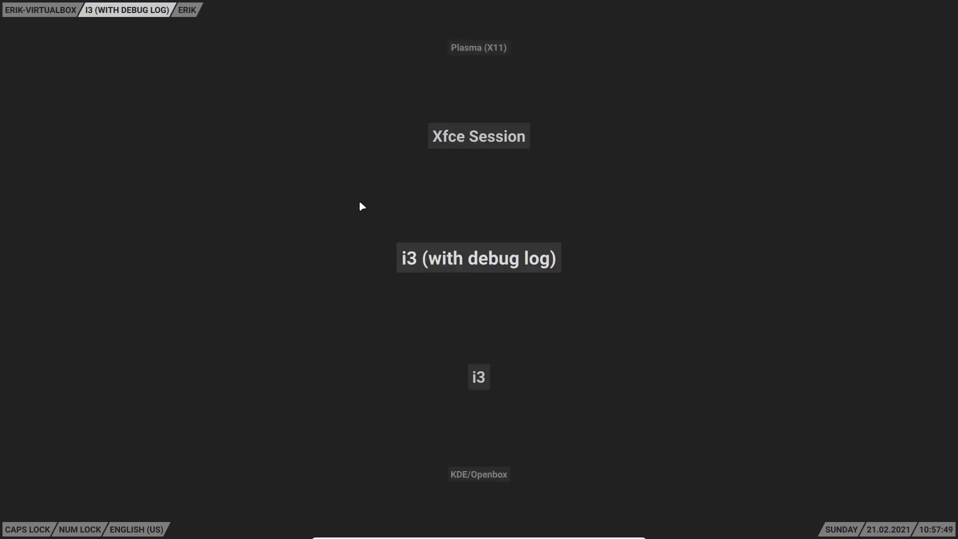
scroll(359, 204, "up", 1)
left_click(487, 261)
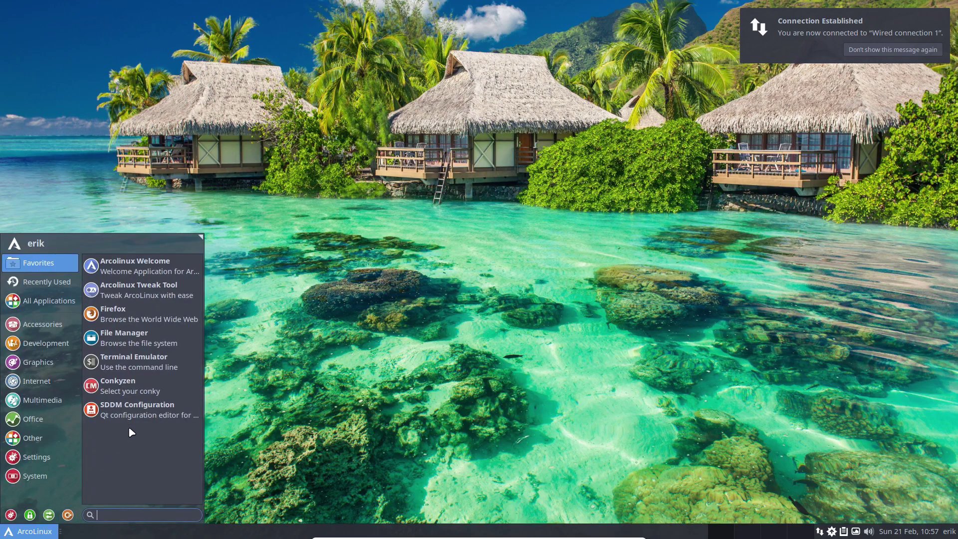
- Launch SDDM Configuration, choose arcolinux-sugar-candy as the theme, and save it after authenticating
left_click(135, 409)
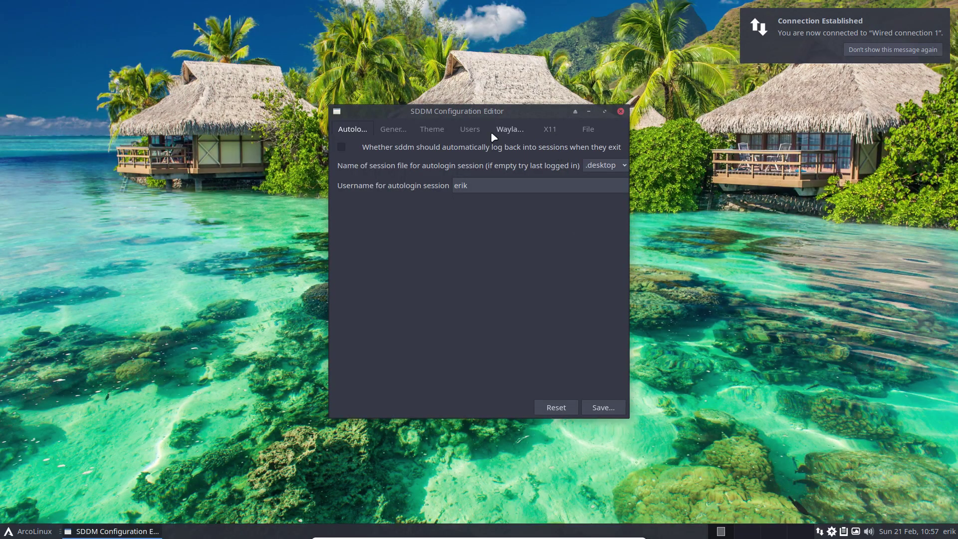
left_click(441, 132)
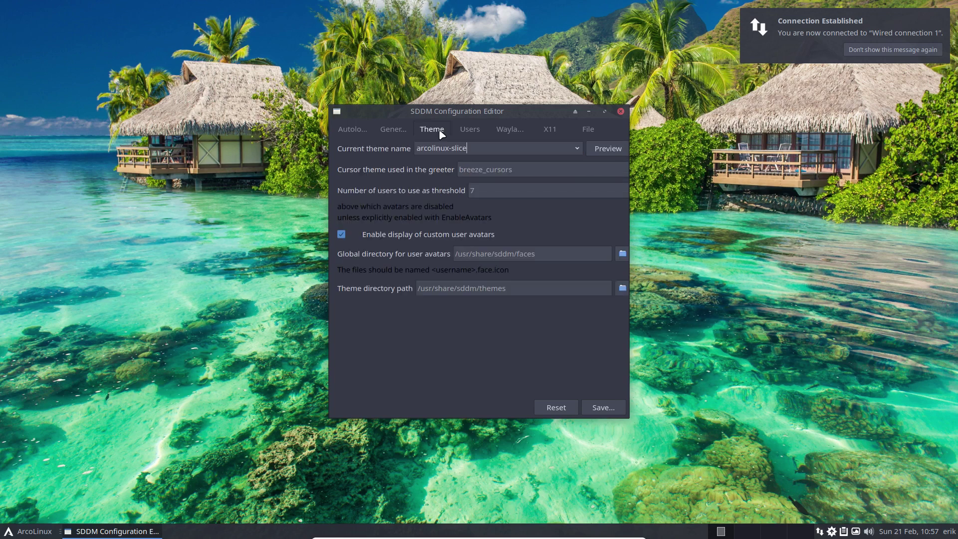
left_click(577, 148)
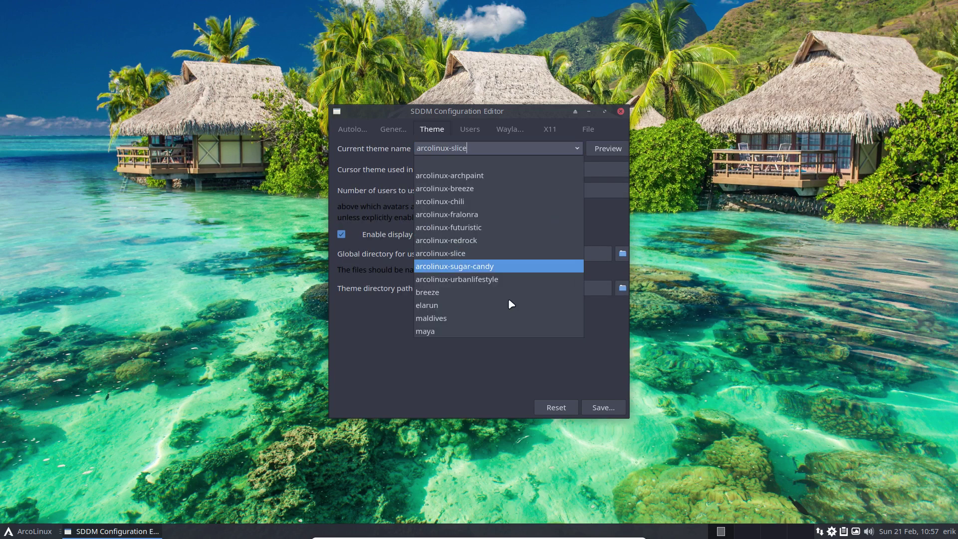
left_click(496, 266)
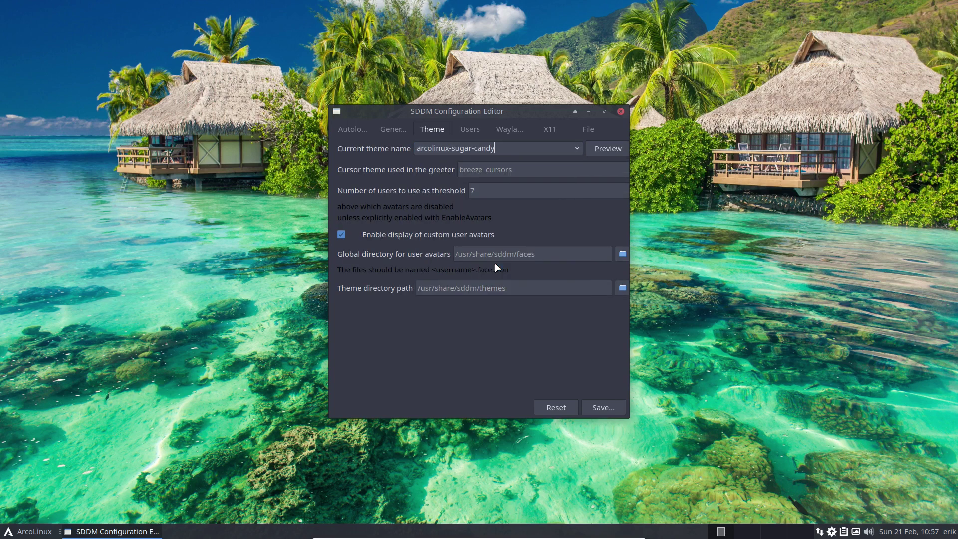
left_click(604, 407)
key("Return")
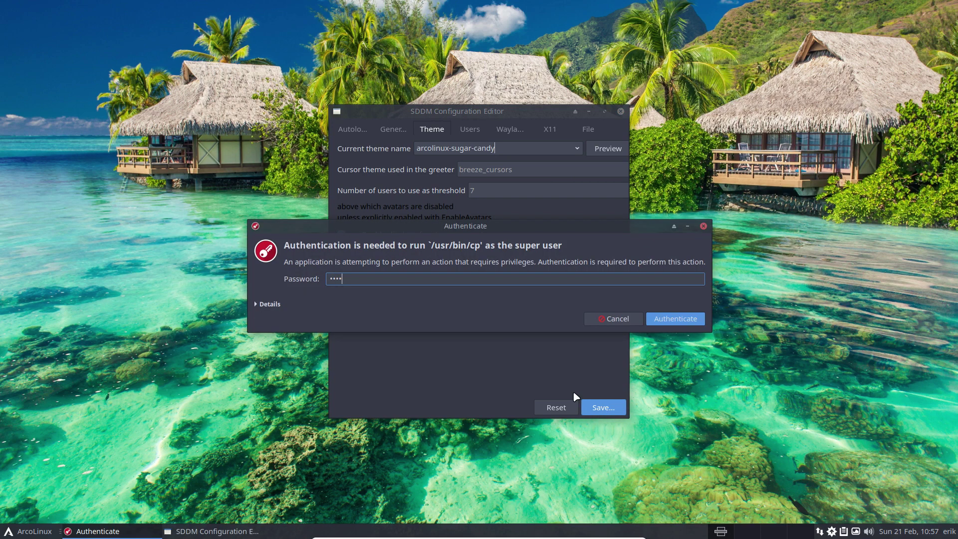
left_click(29, 532)
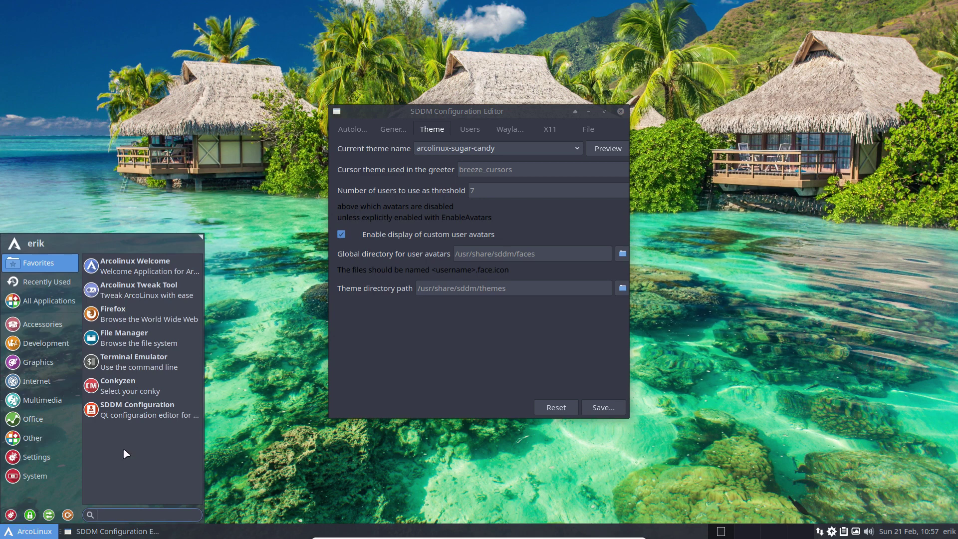
- Log out of the Xfce session from the ArcoLinux menu, then sign back in through the sugar-candy login screen
left_click(150, 411)
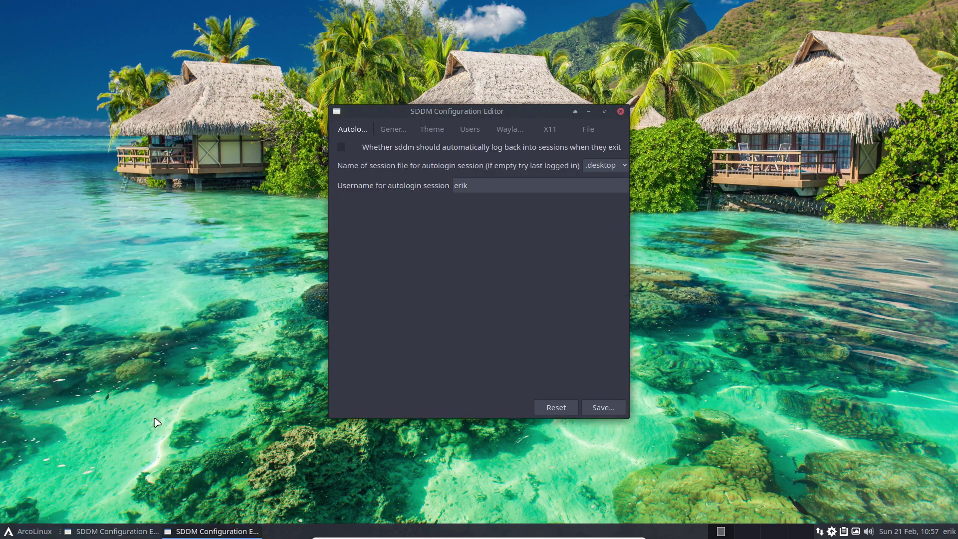
left_click(7, 533)
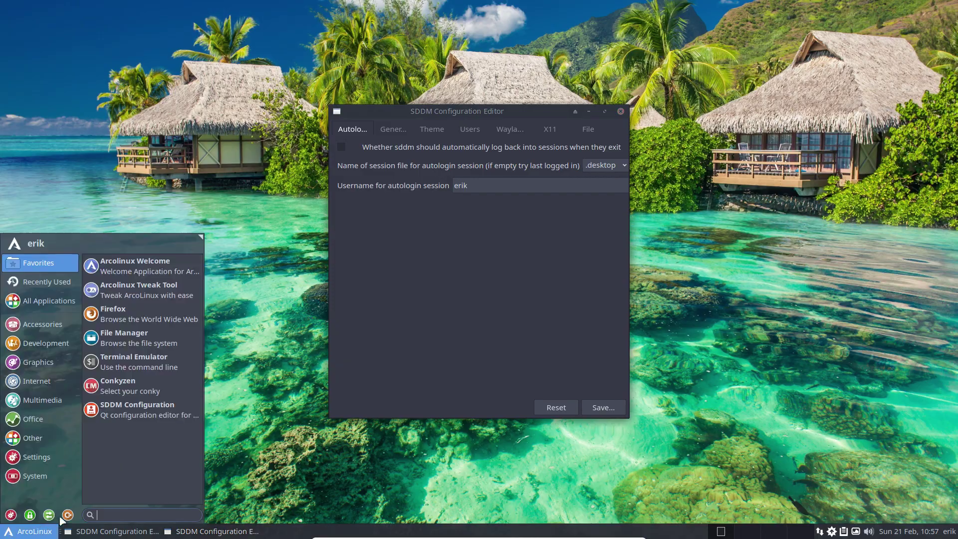
left_click(70, 516)
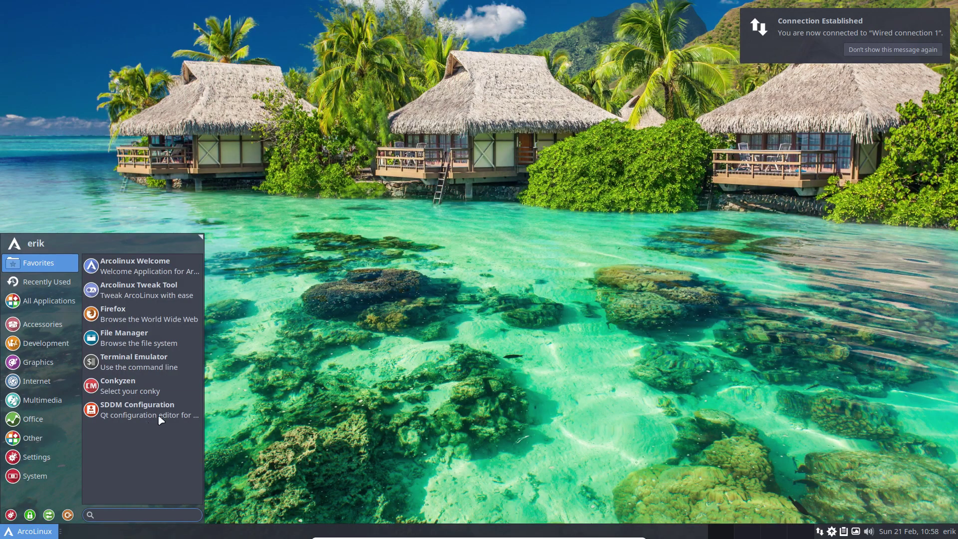
- Set the login theme to arcolinux-urbanlifestyle, save it with the administrator password, and start logging out
left_click(160, 416)
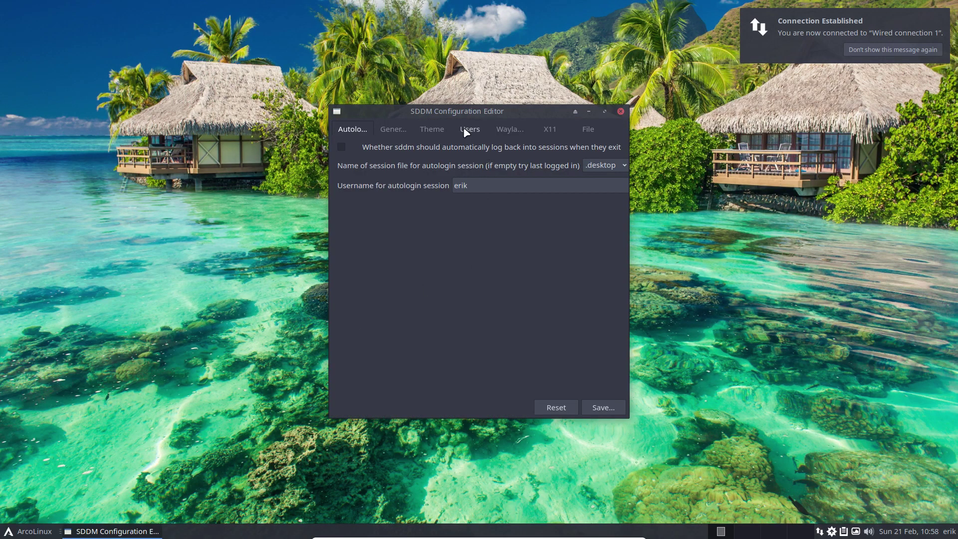
left_click(432, 129)
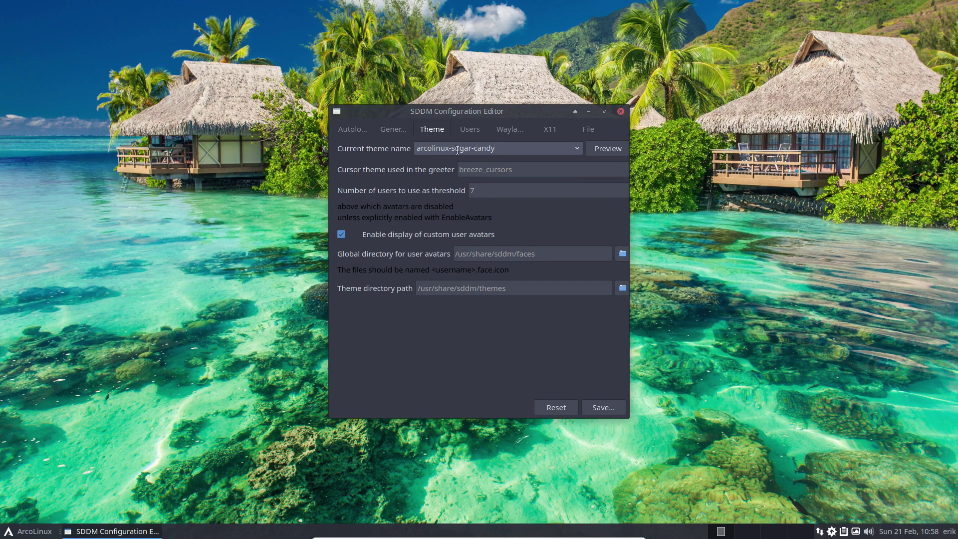
left_click(576, 149)
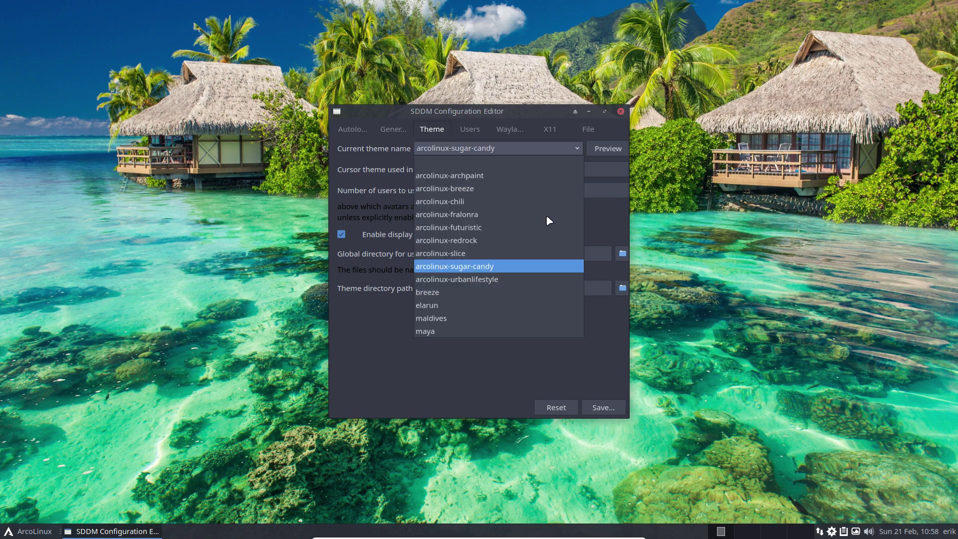
left_click(493, 280)
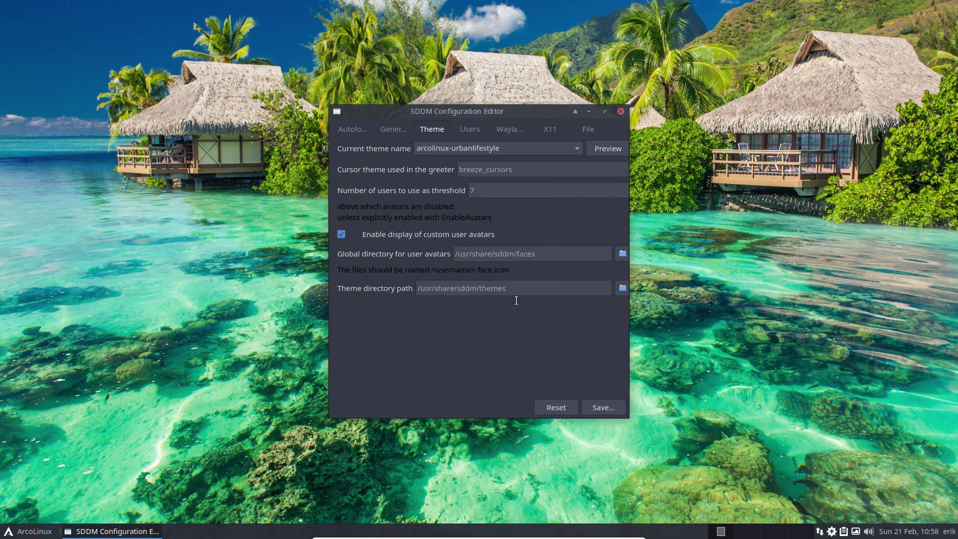
left_click(604, 408)
key("Return")
left_click(9, 532)
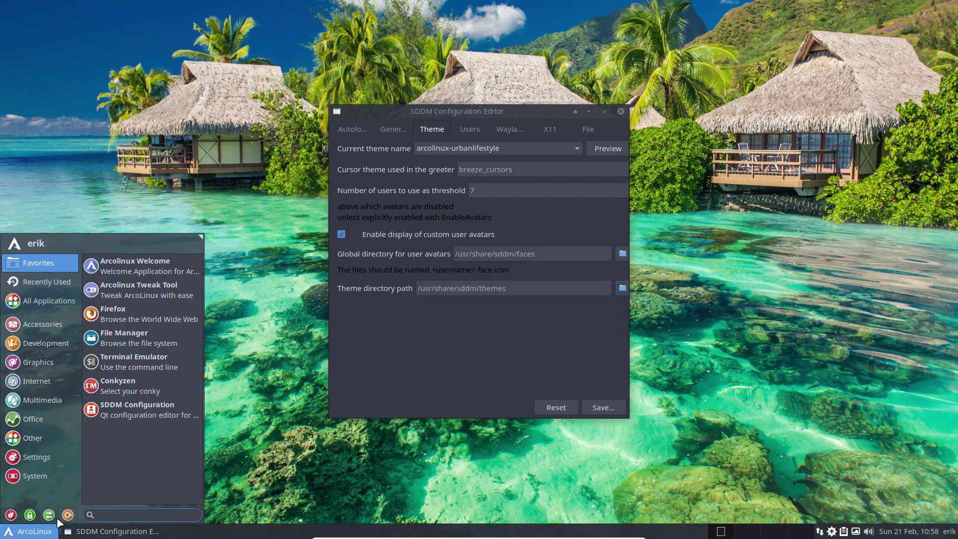
left_click(144, 465)
- Confirm the log-out, then enter the account password on the urbanlifestyle login screen to sign back in
left_click(427, 221)
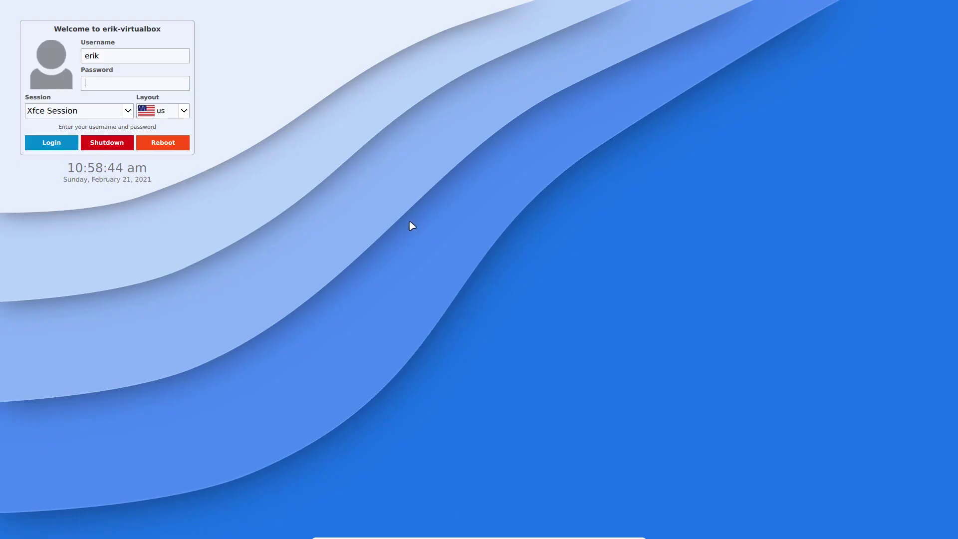
type("er")
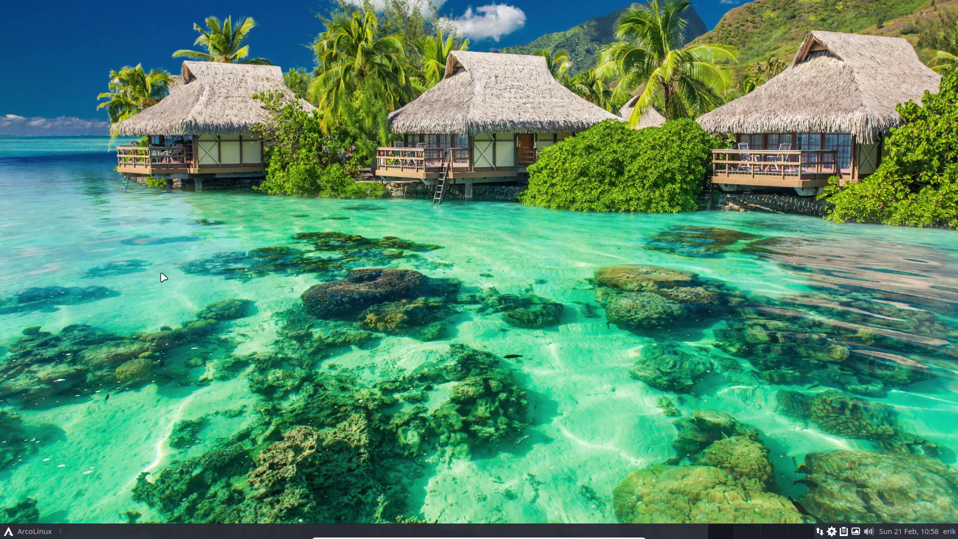
- Reopen SDDM Configuration and view the Theme tab showing arcolinux-urbanlifestyle as the current theme
left_click(30, 531)
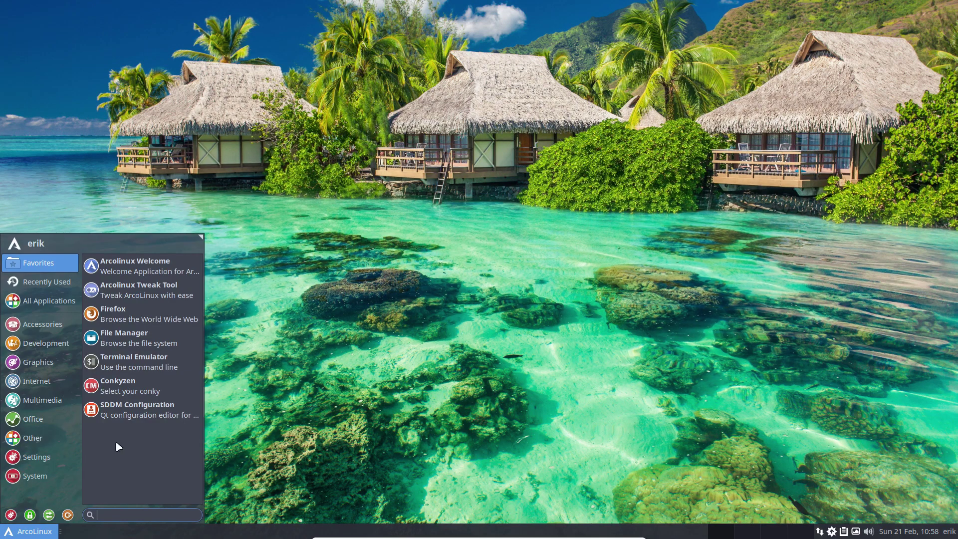
left_click(150, 413)
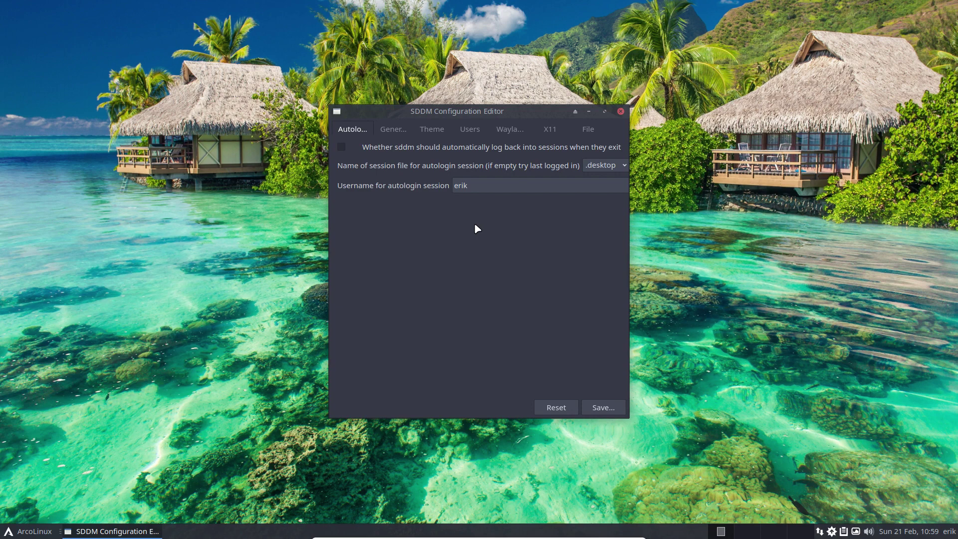
left_click(423, 133)
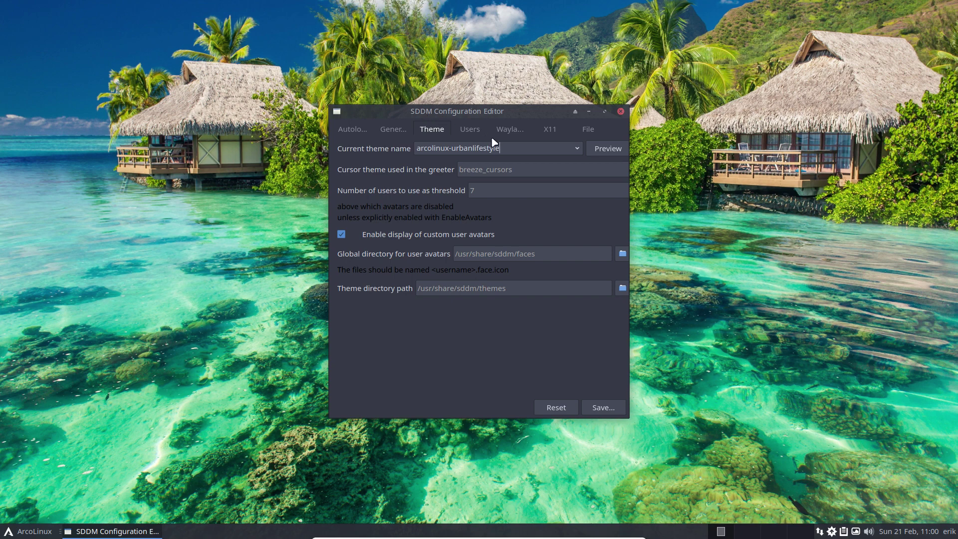
left_click(575, 146)
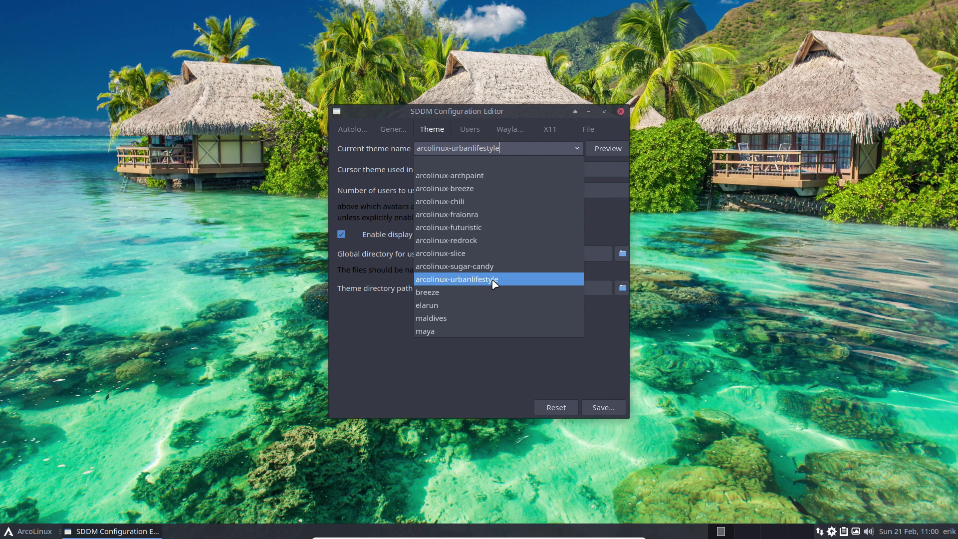
left_click(493, 375)
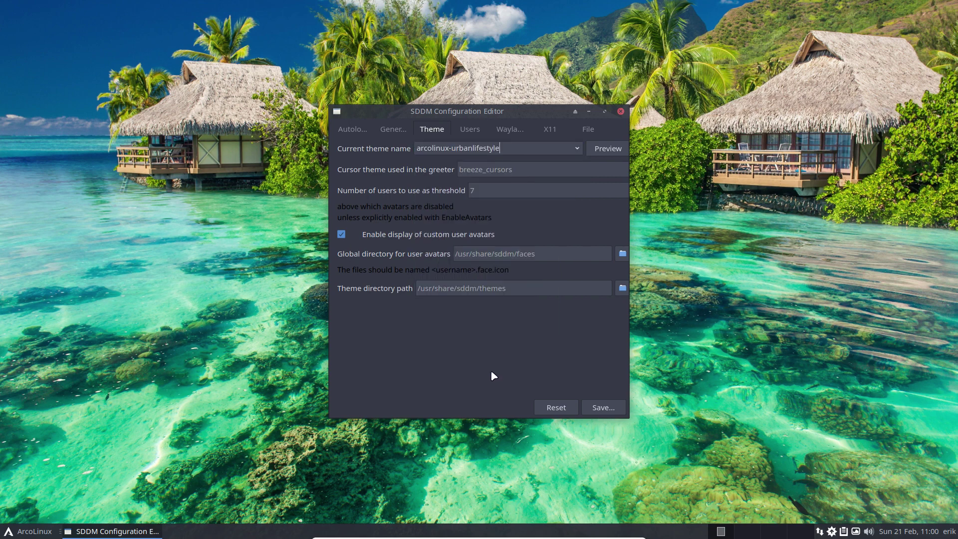